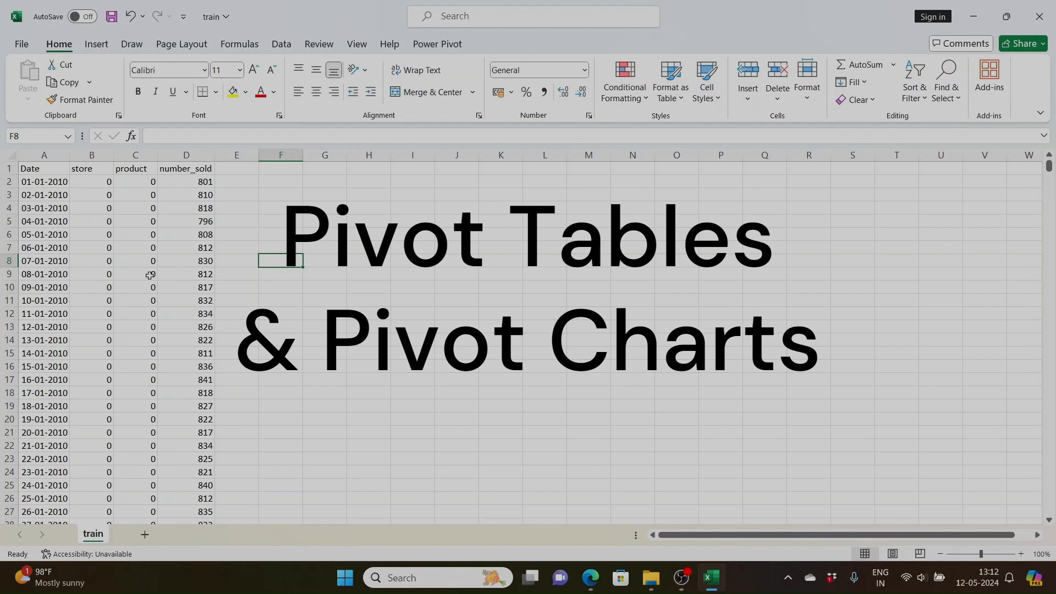
- Examine the train sheet's Date, store, product and number_sold columns
left_click(123, 251)
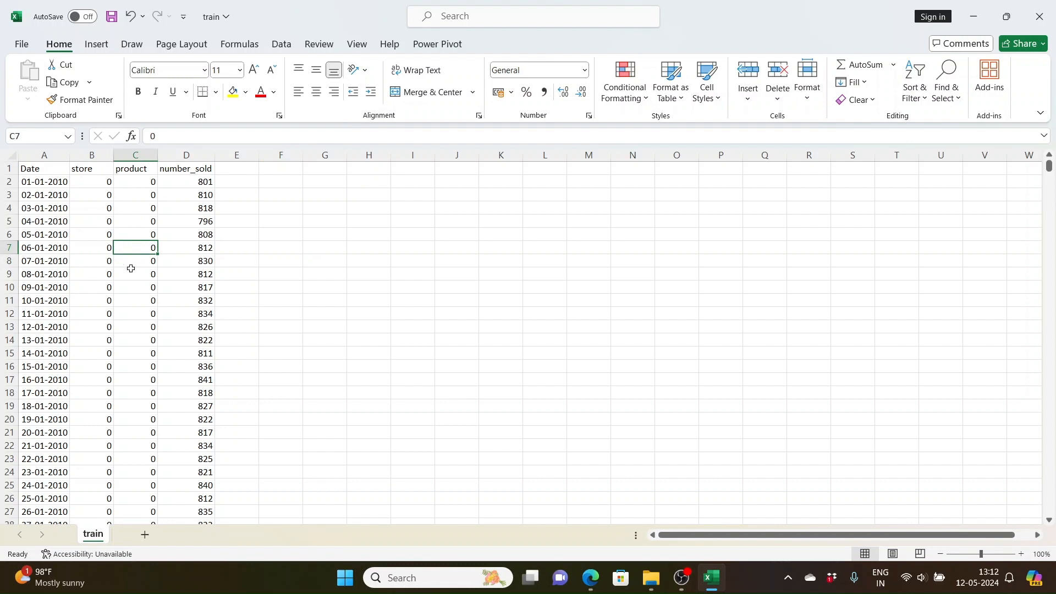
left_click(98, 274)
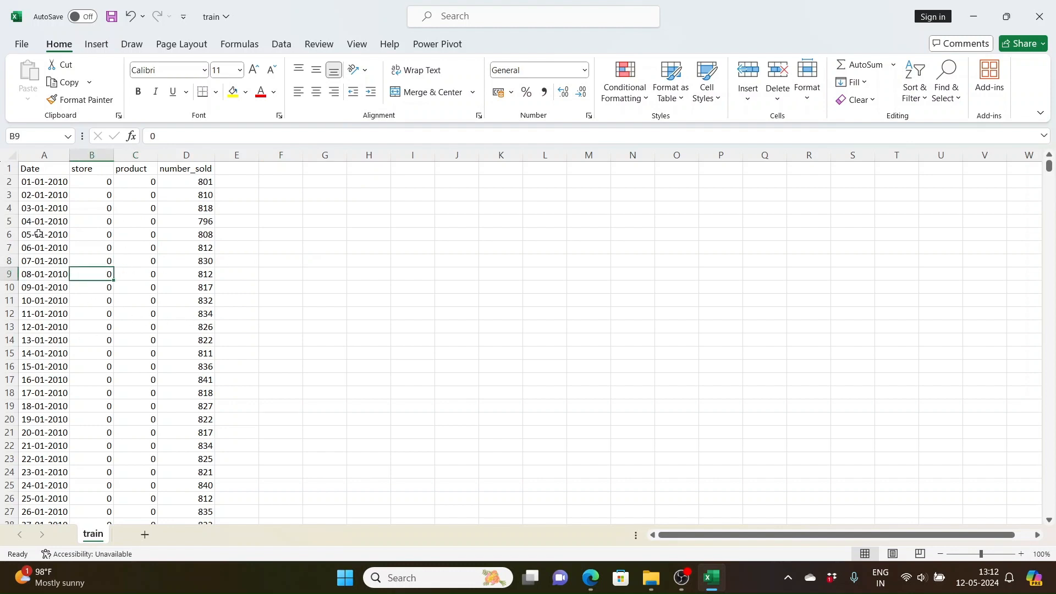
left_click(86, 187)
left_click(35, 172)
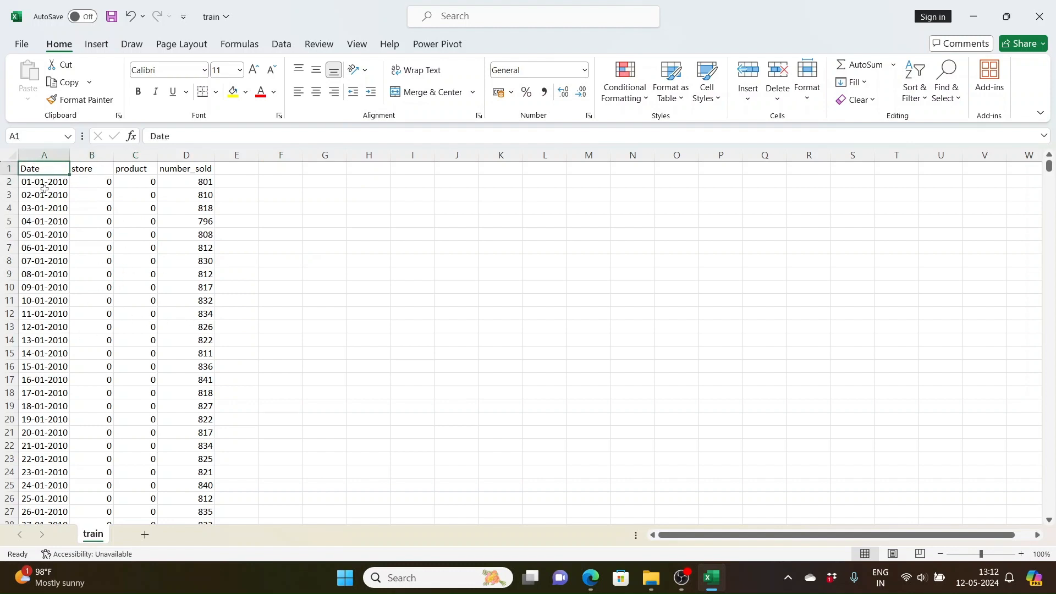
left_click(46, 155)
left_click(105, 155)
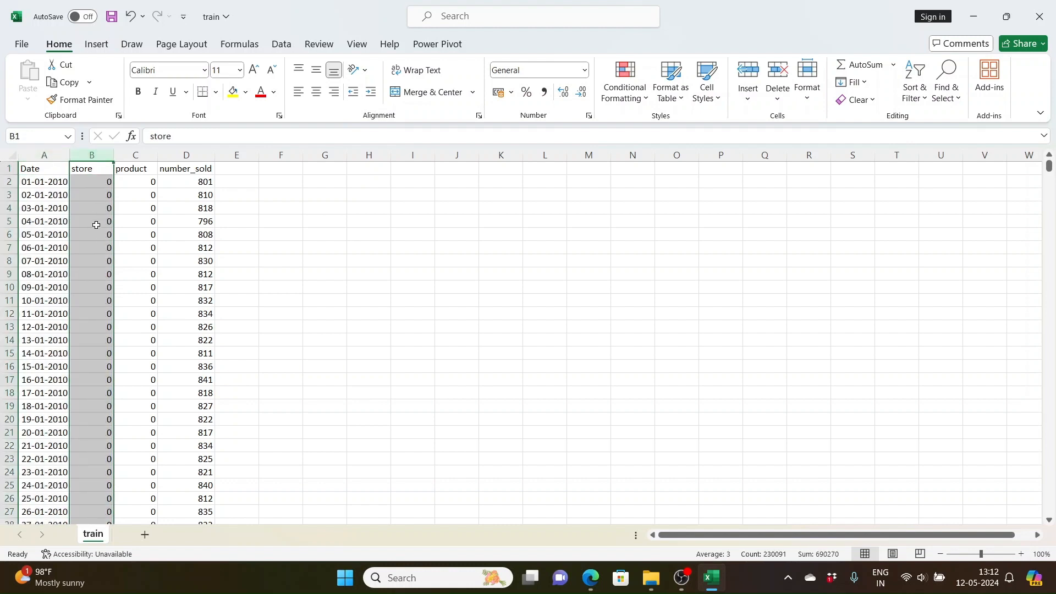
left_click(137, 156)
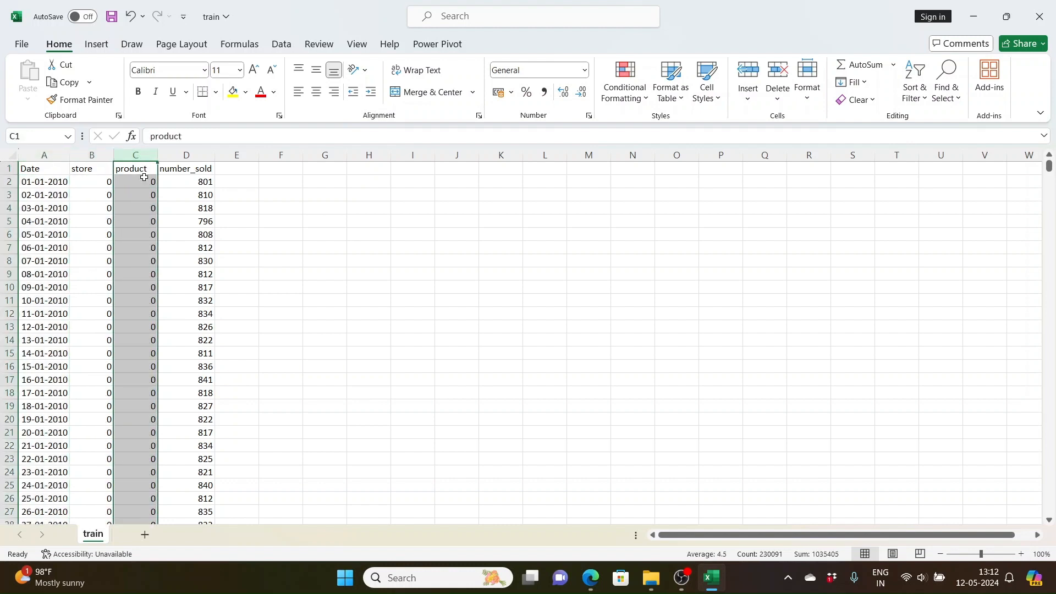
left_click(199, 155)
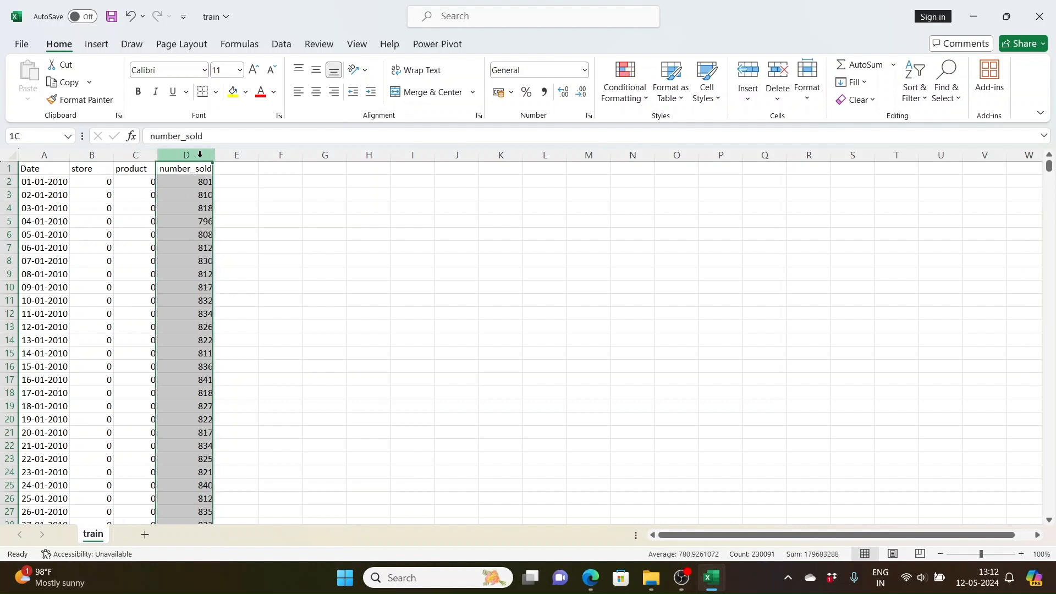
left_click(99, 326)
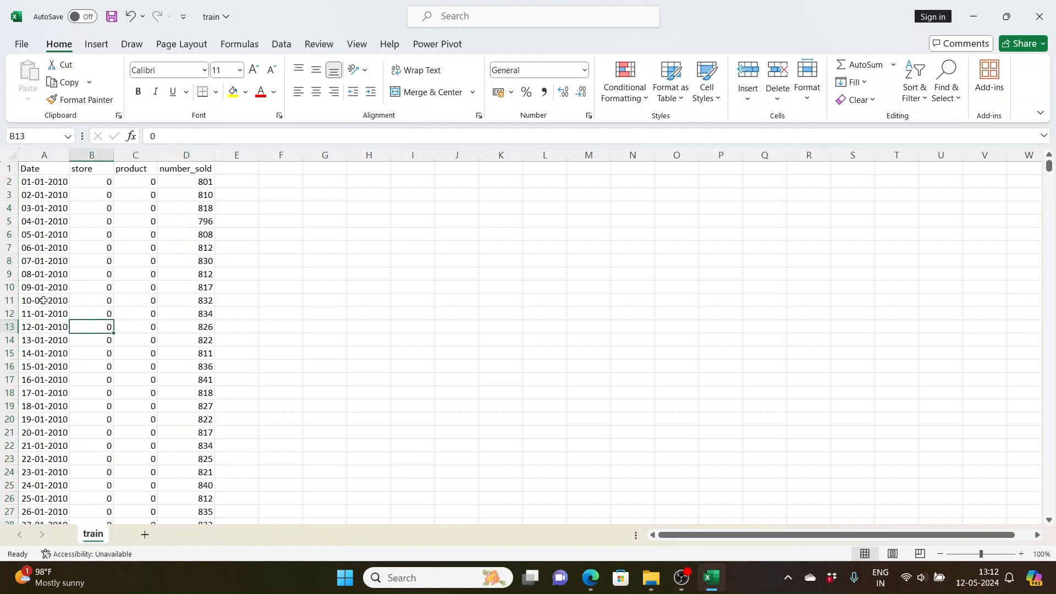
left_click(59, 195)
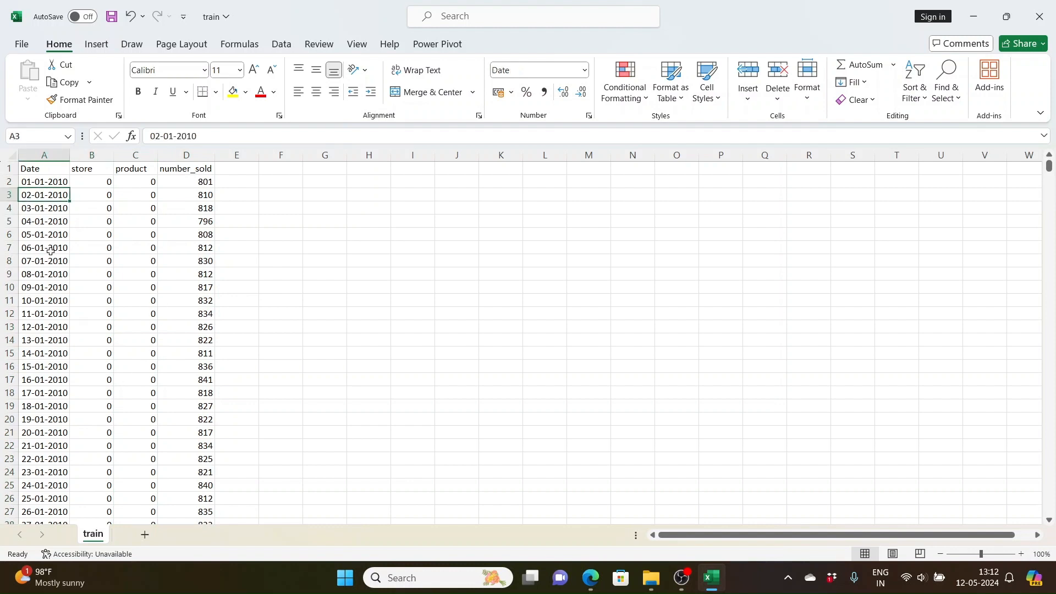
- Create a pivot table on a new worksheet from the train data range A1:D230091
left_click(103, 232)
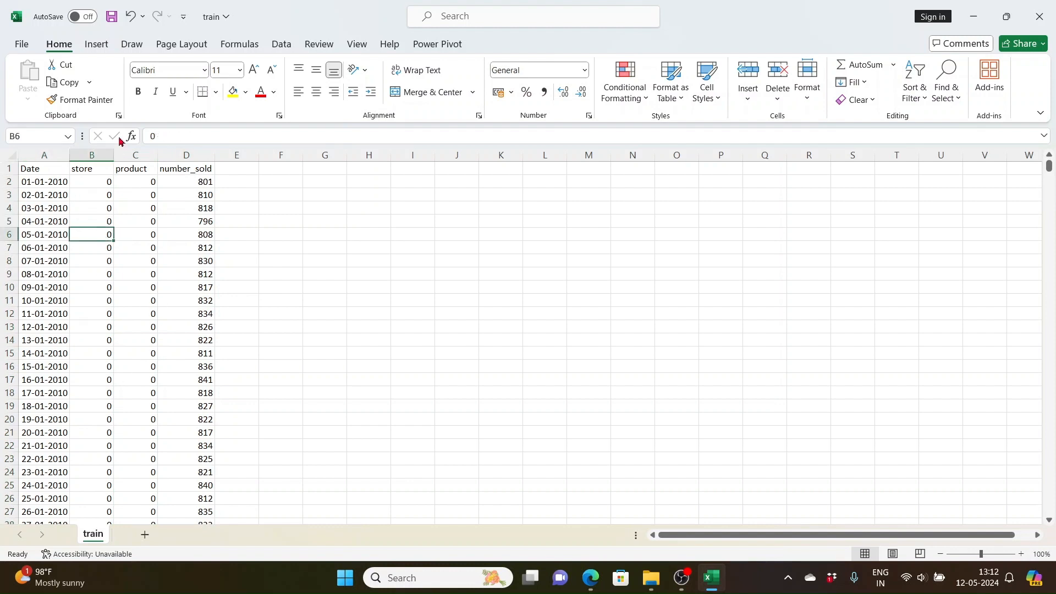
left_click(97, 44)
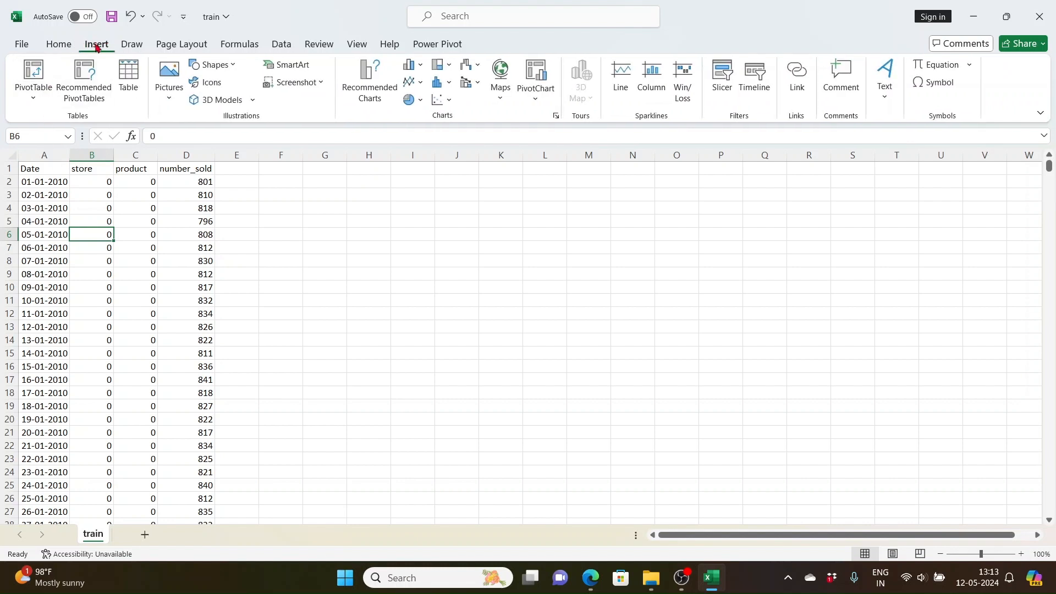
left_click(33, 74)
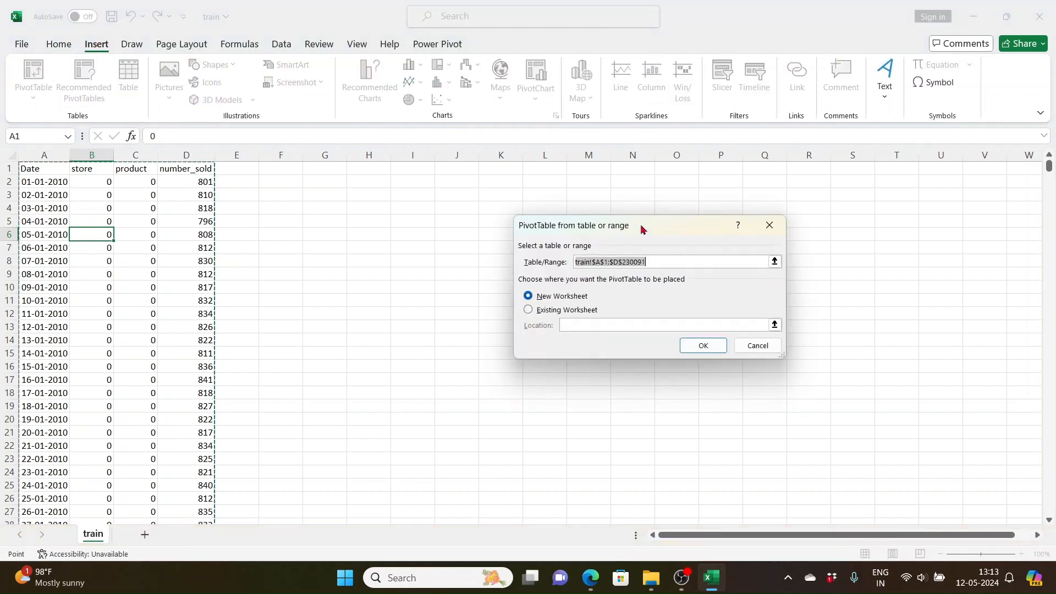
left_click(709, 350)
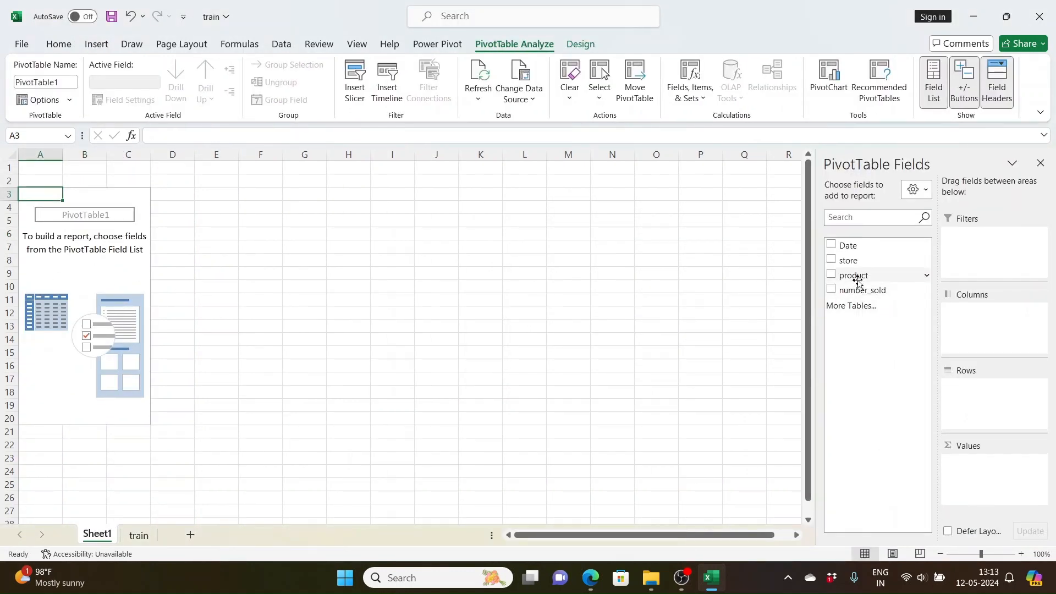
- Try the product field and the store field separately as the pivot table's rows, removing each again
left_click_drag(856, 279, 983, 407)
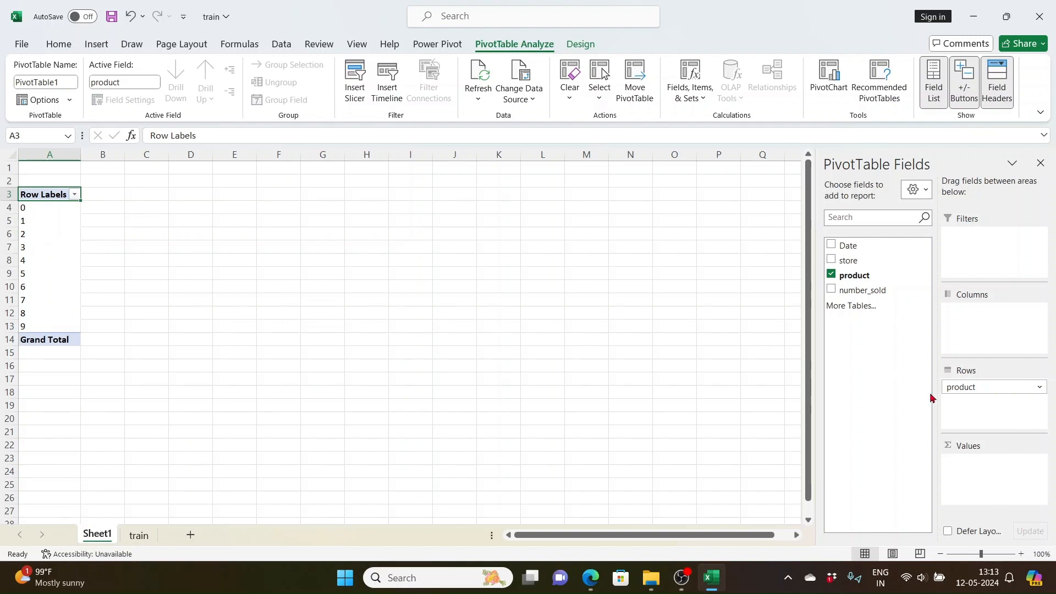
mouse_move(962, 387)
left_mouse_down()
mouse_move(910, 348)
mouse_move(867, 274)
mouse_move(1001, 394)
mouse_move(960, 397)
left_mouse_up()
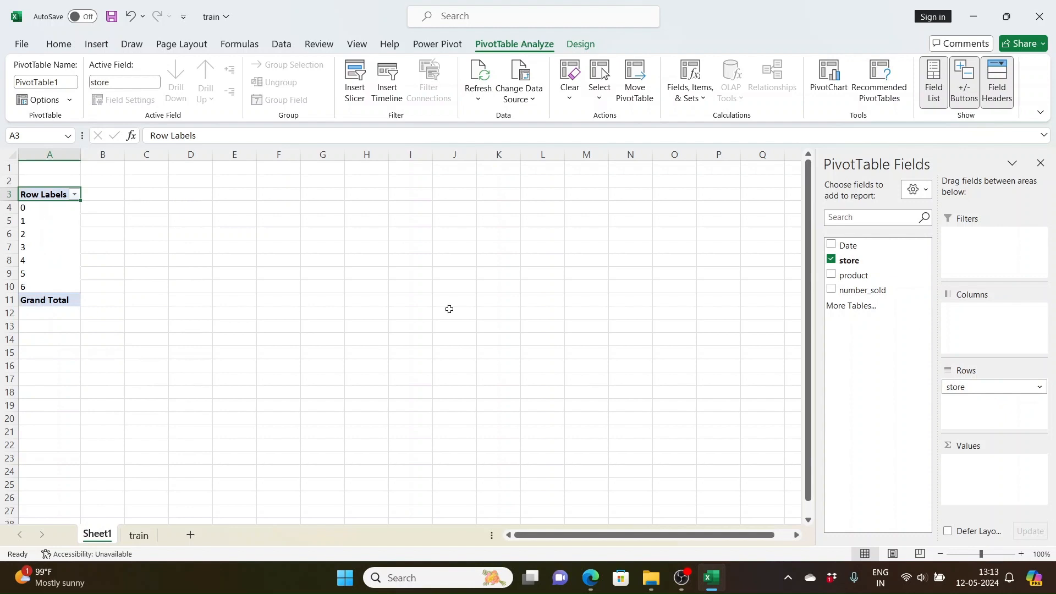
left_click(853, 264)
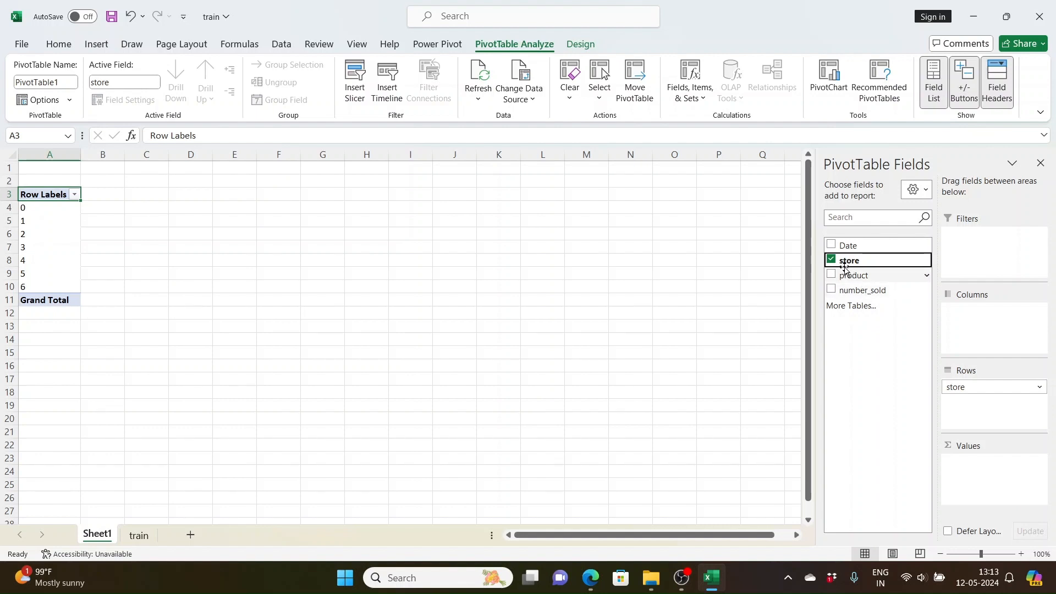
left_click(831, 259)
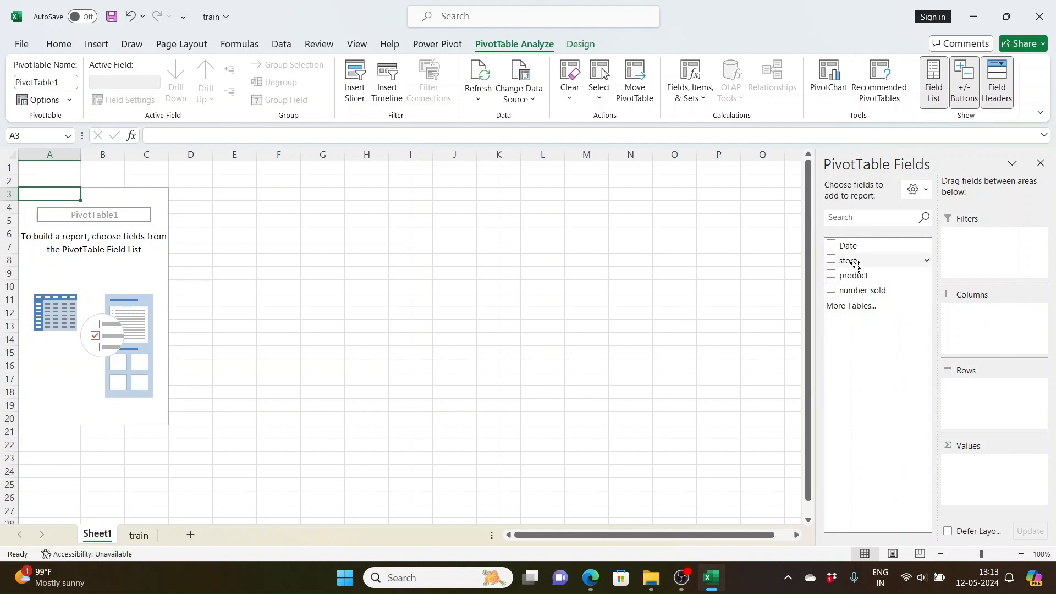
left_click_drag(850, 262, 989, 421)
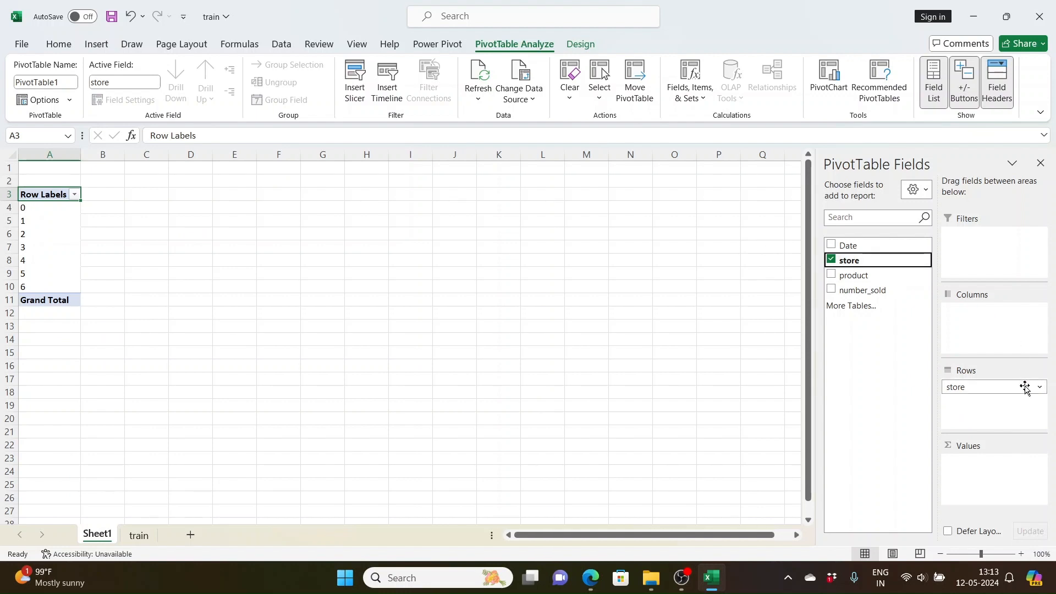
left_click_drag(1020, 389, 862, 282)
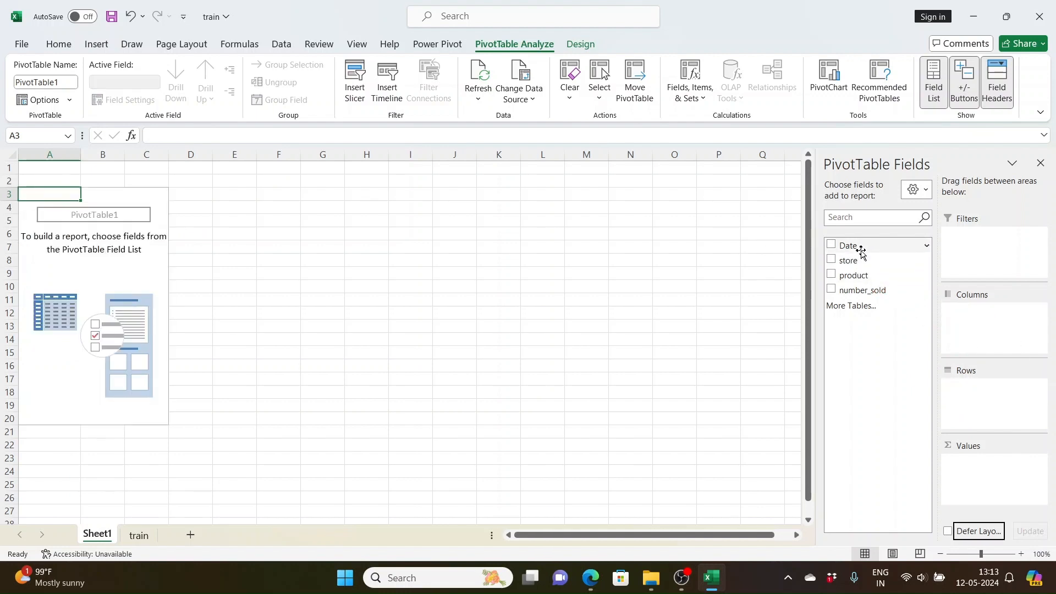
- Add the Date field to the pivot table's rows and compare its date grouping with the dates on the train sheet
left_click_drag(859, 247, 1008, 405)
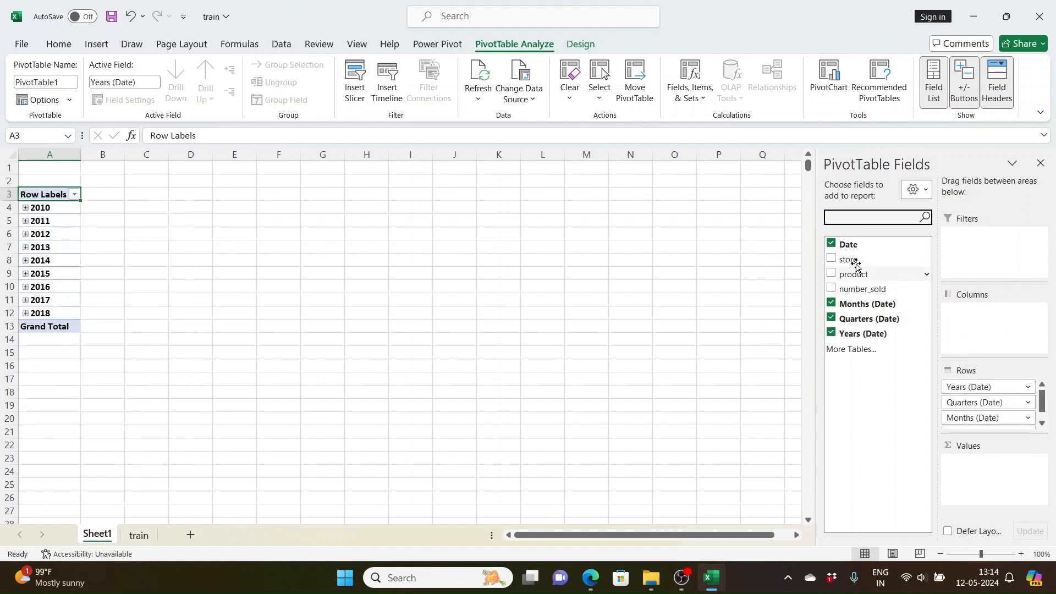
left_click(139, 537)
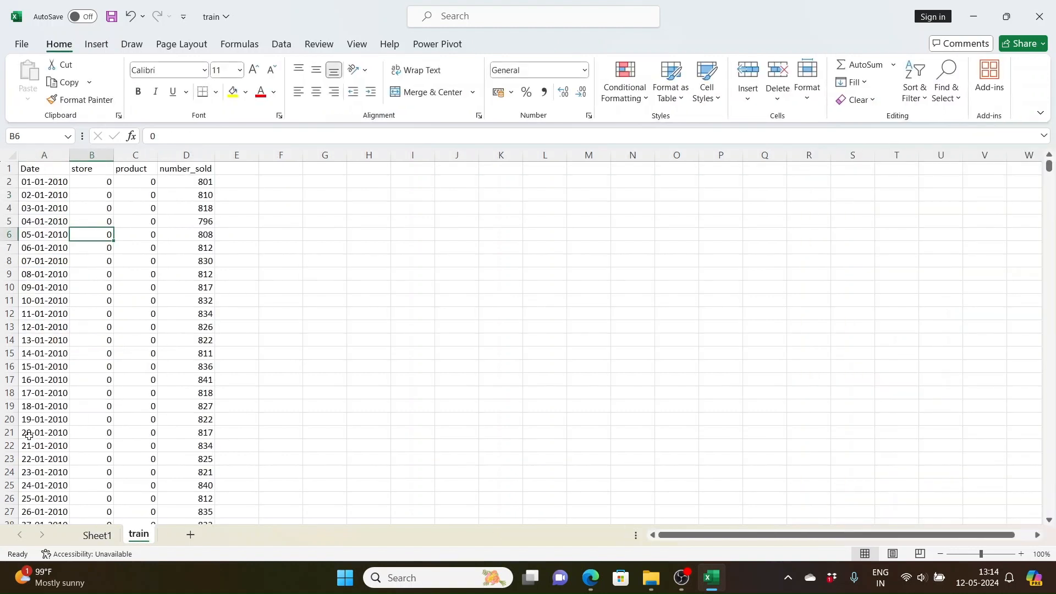
left_click(98, 535)
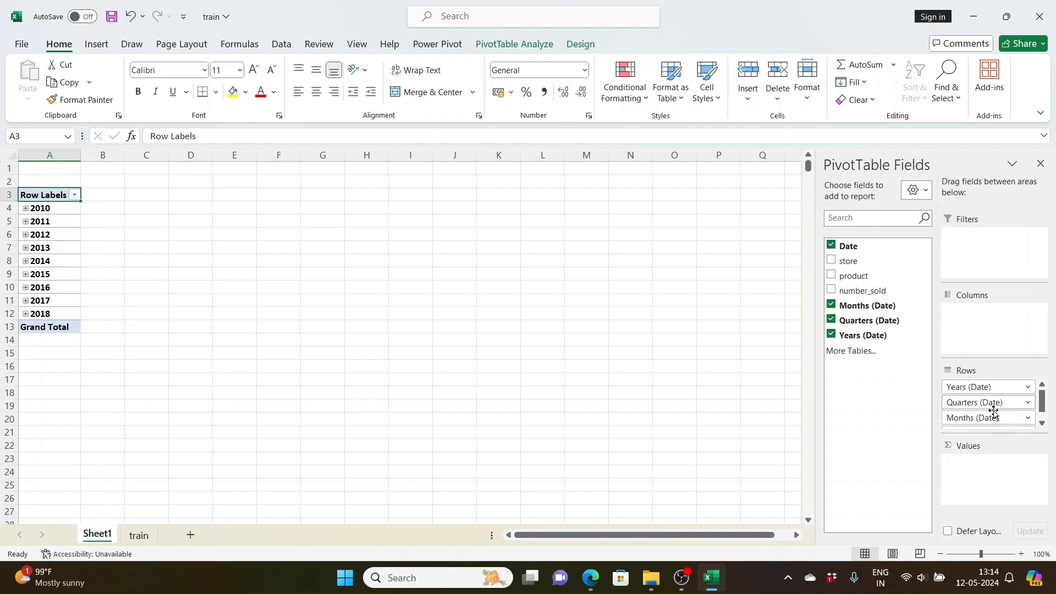
scroll(1002, 410, "down", 1)
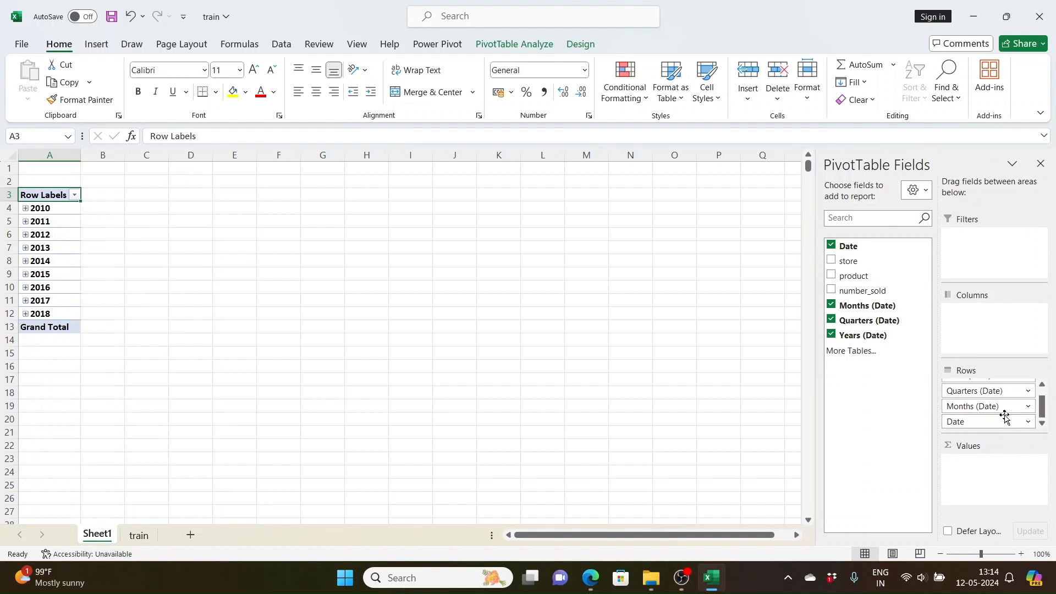
scroll(1005, 420, "up", 1)
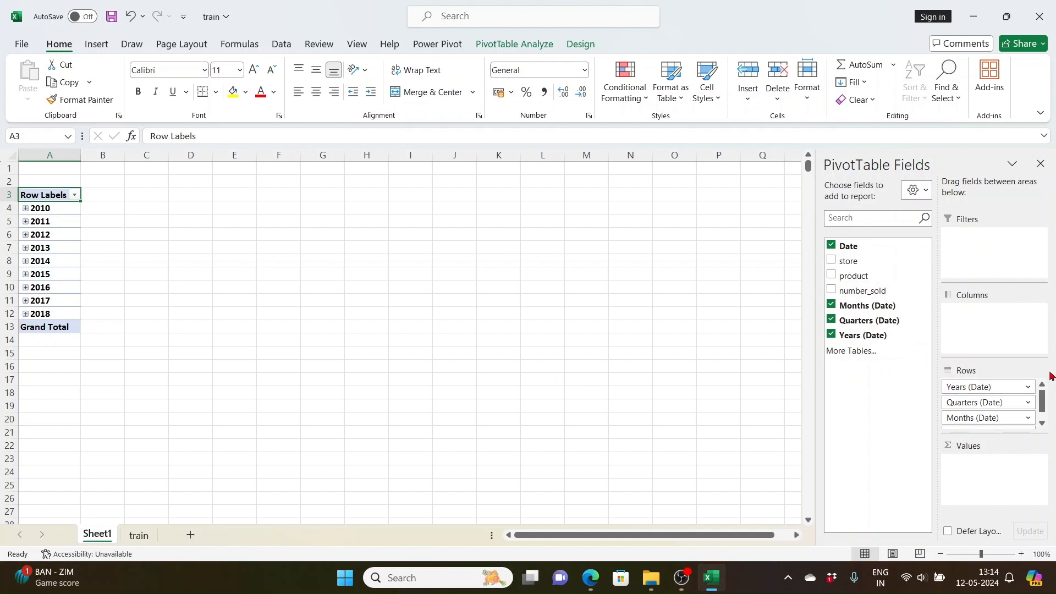
- Expand 2010, Qtr1 and Jan in the row labels to inspect the individual dates, and collapse them back to years
left_click(26, 209)
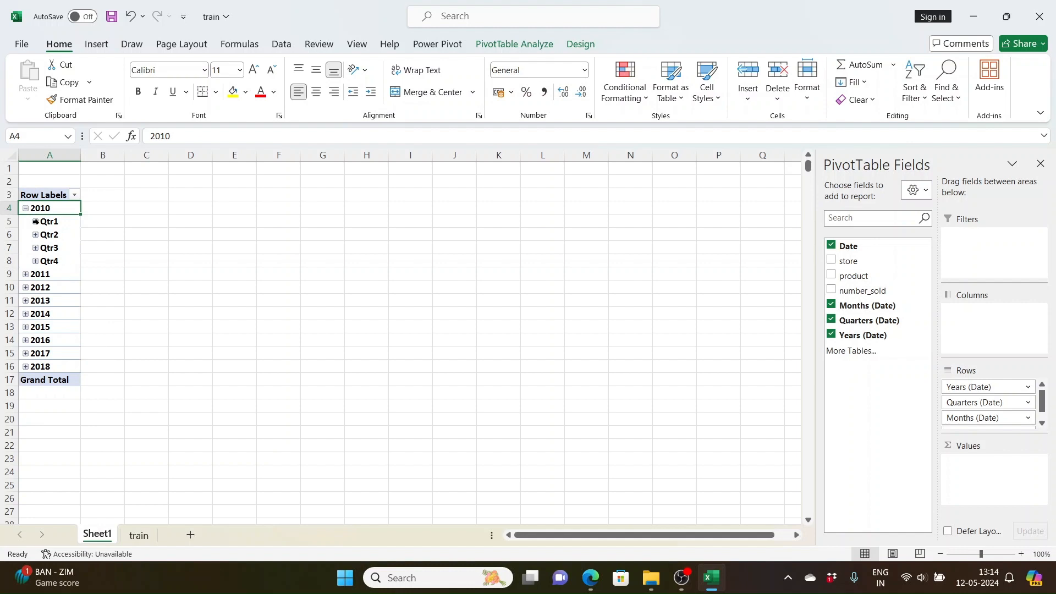
left_click(35, 222)
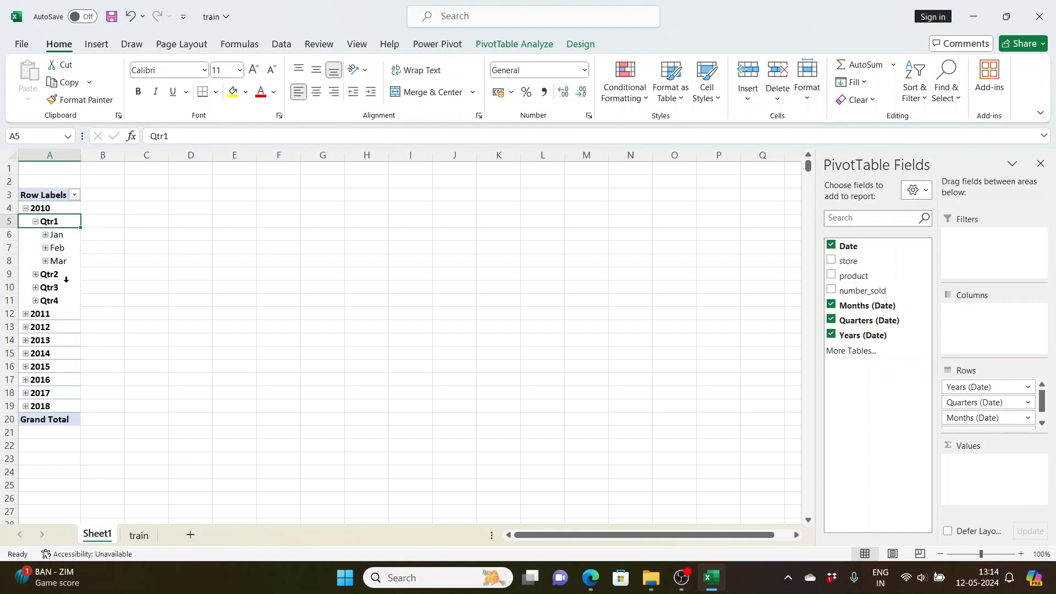
left_click(46, 236)
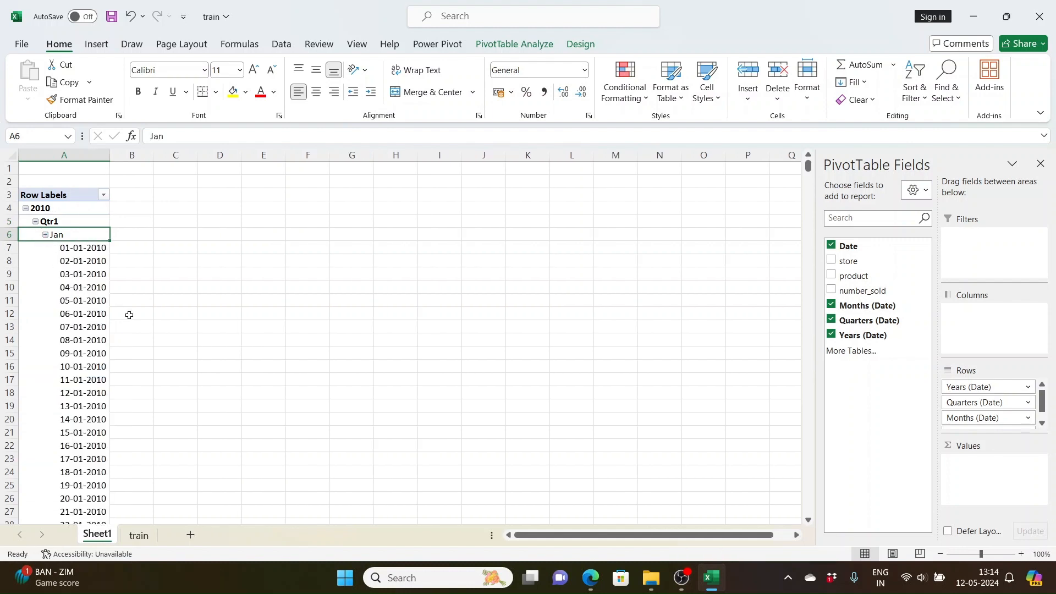
left_click(46, 235)
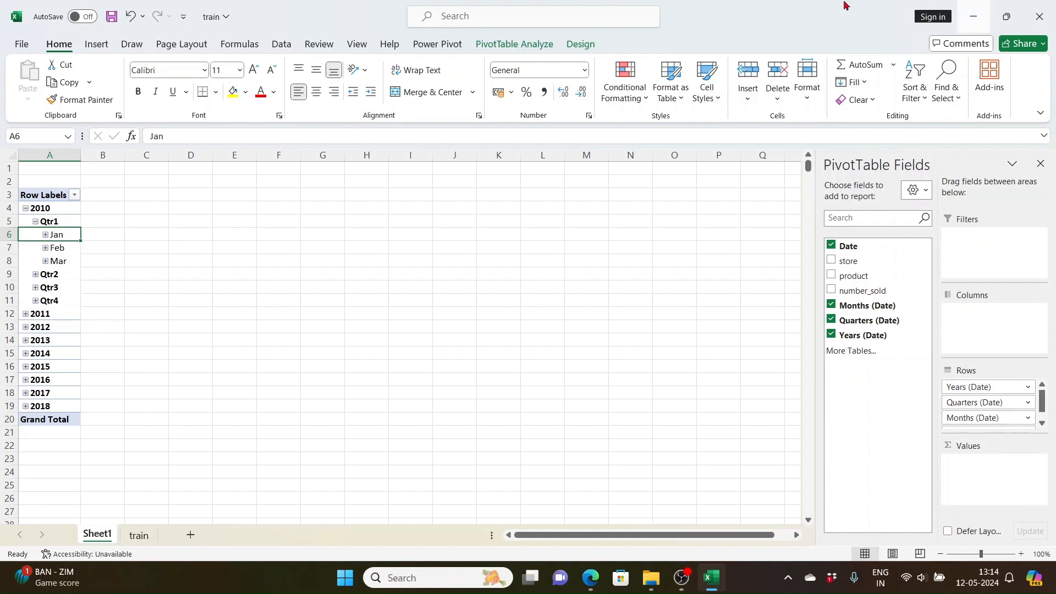
left_click(36, 222)
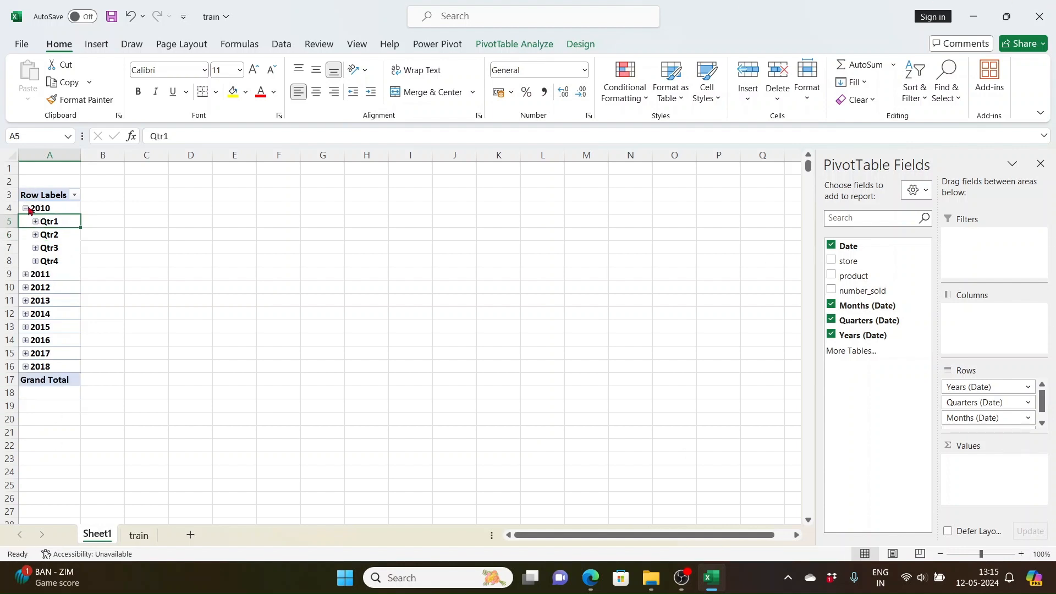
left_click(26, 209)
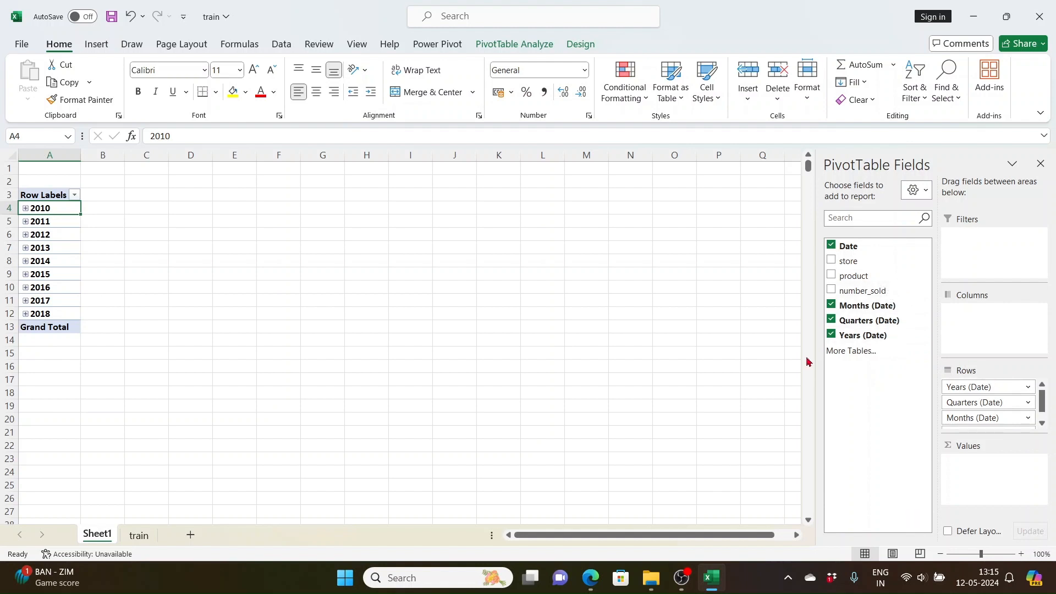
- Add the number_sold field to the pivot table's values as a sum
left_click_drag(866, 293, 1015, 489)
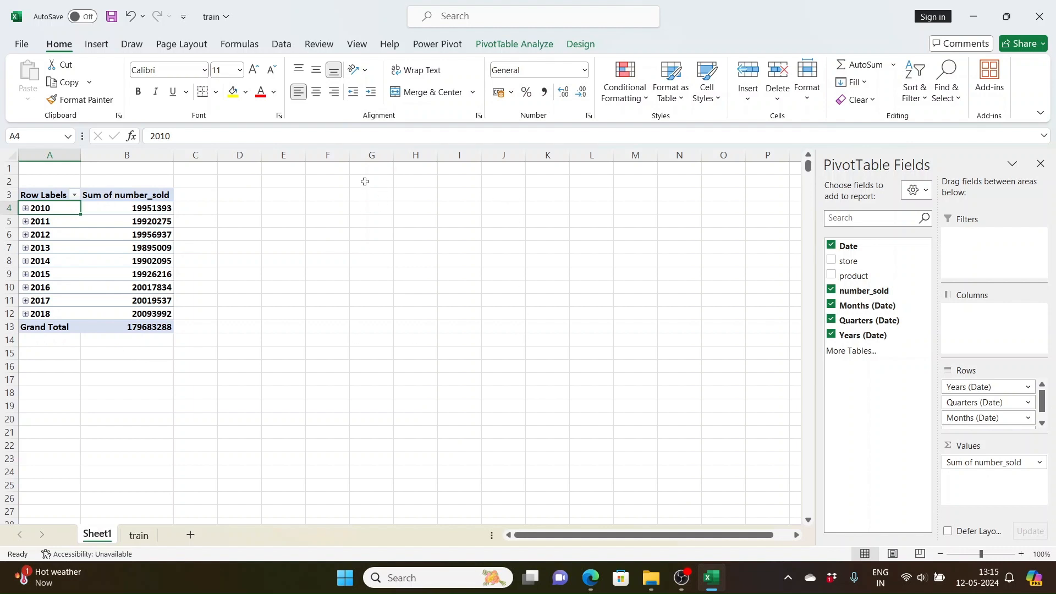
- Insert a Line PivotChart of the yearly number_sold sums from the pivot table
left_click(96, 44)
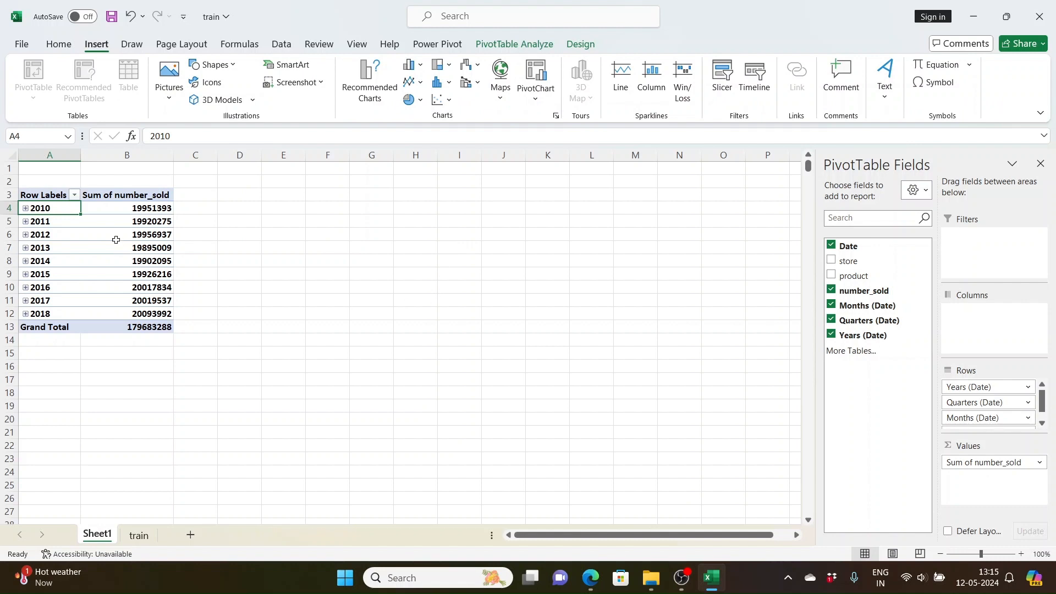
left_click(83, 249)
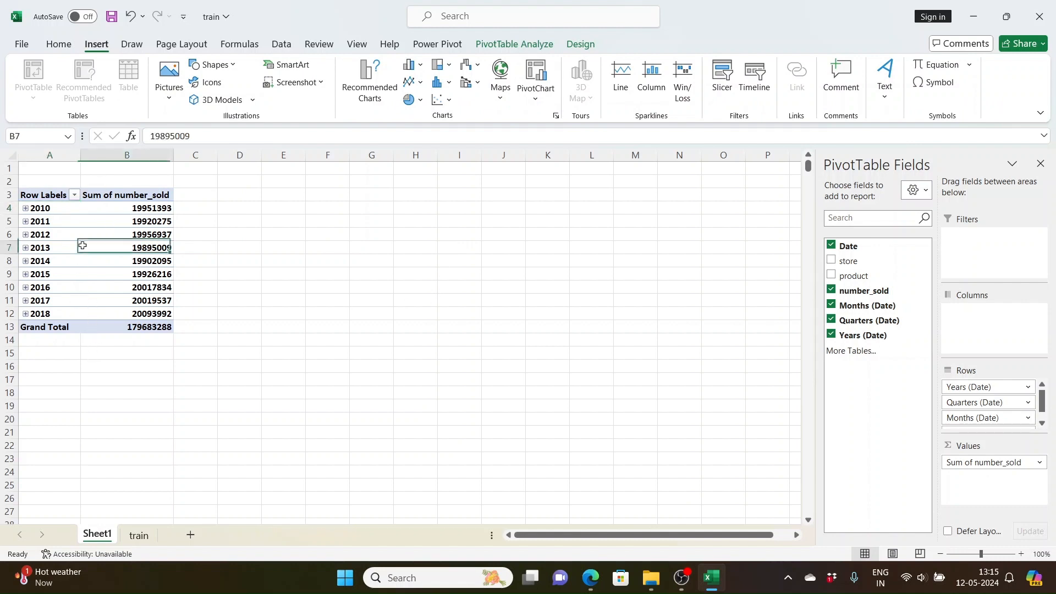
left_click(522, 46)
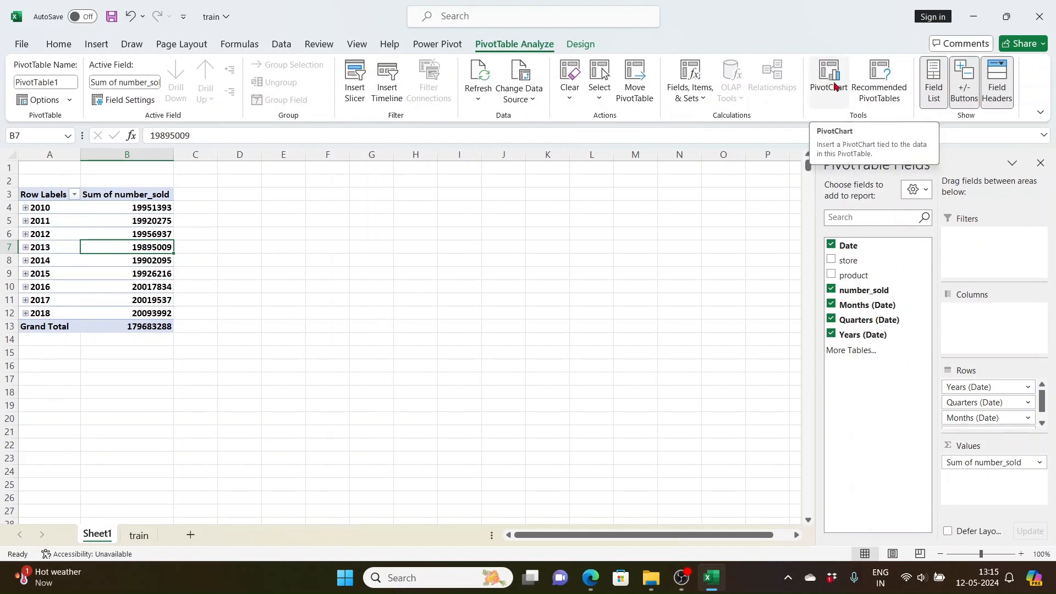
left_click(833, 86)
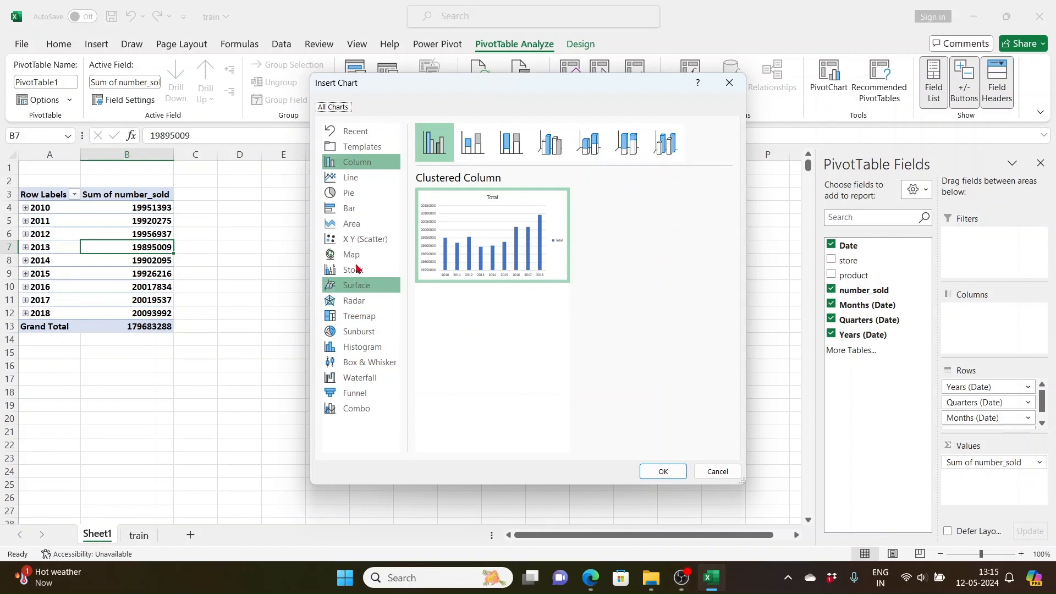
left_click(353, 184)
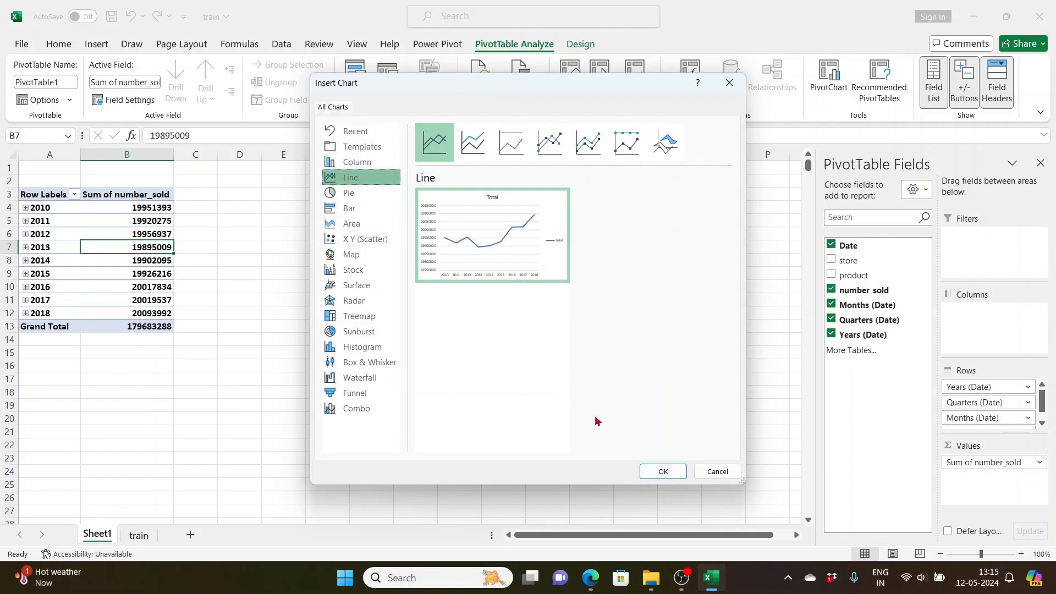
left_click(662, 475)
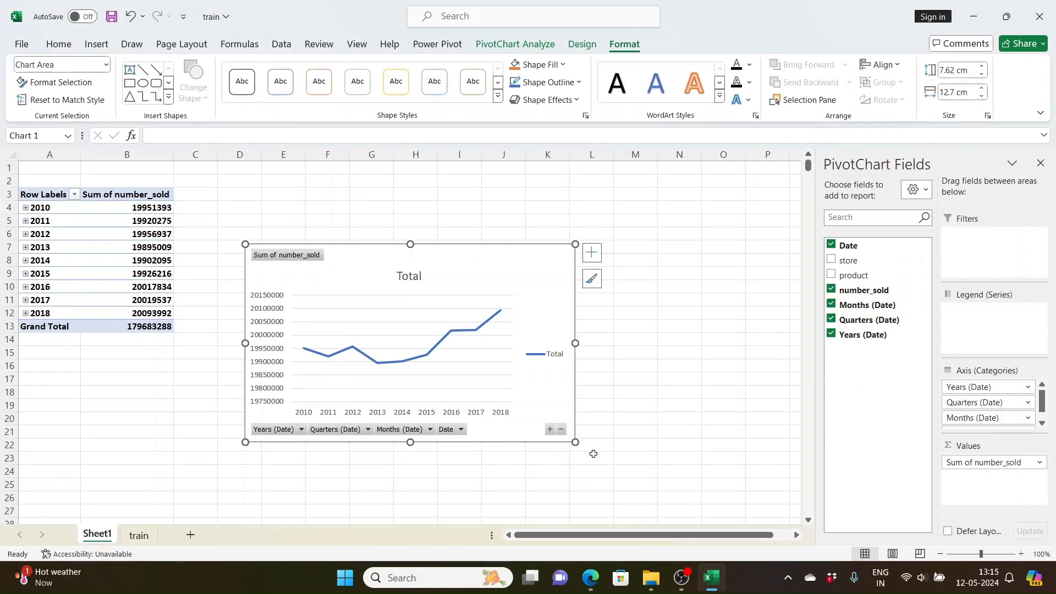
- Enlarge the PivotChart to about 11.81 cm high by 15.05 cm wide
left_click_drag(577, 444, 600, 502)
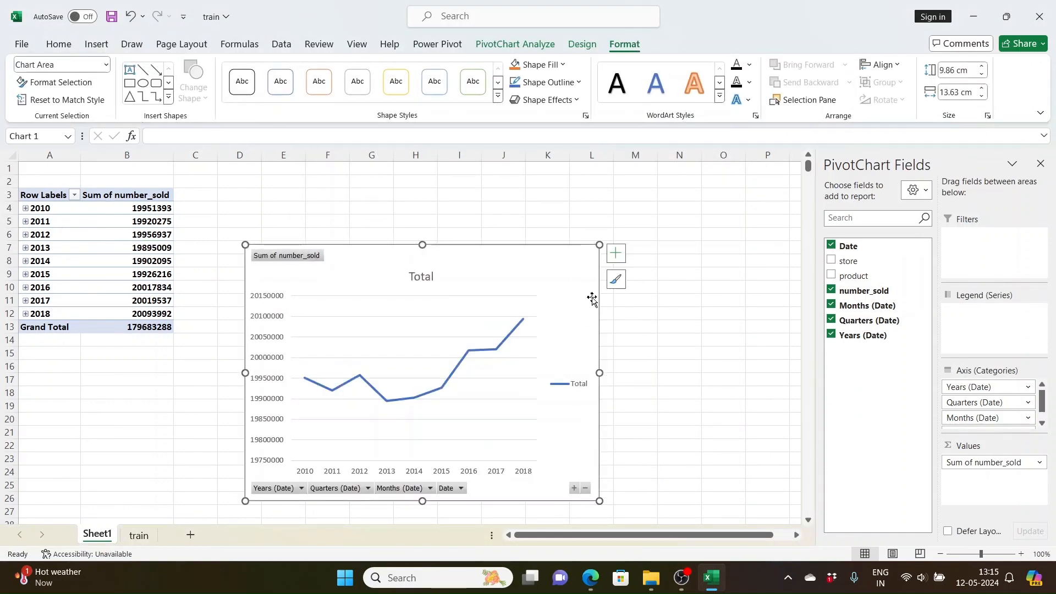
left_click_drag(601, 244, 635, 196)
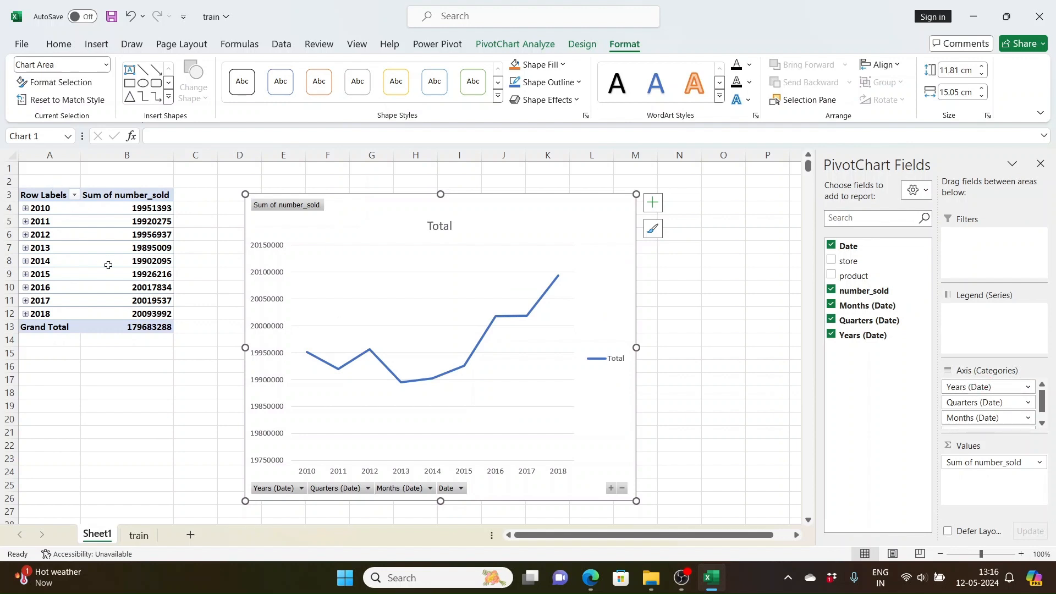
left_click(94, 245)
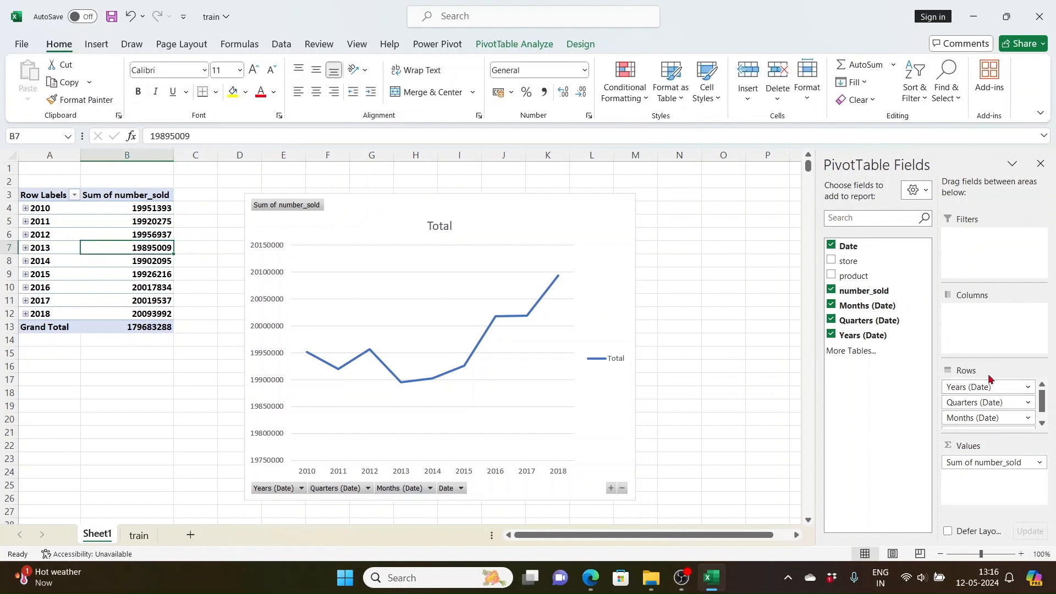
- Add the product field to the PivotChart's legend series and filter it to products 1 and 3
left_click(550, 231)
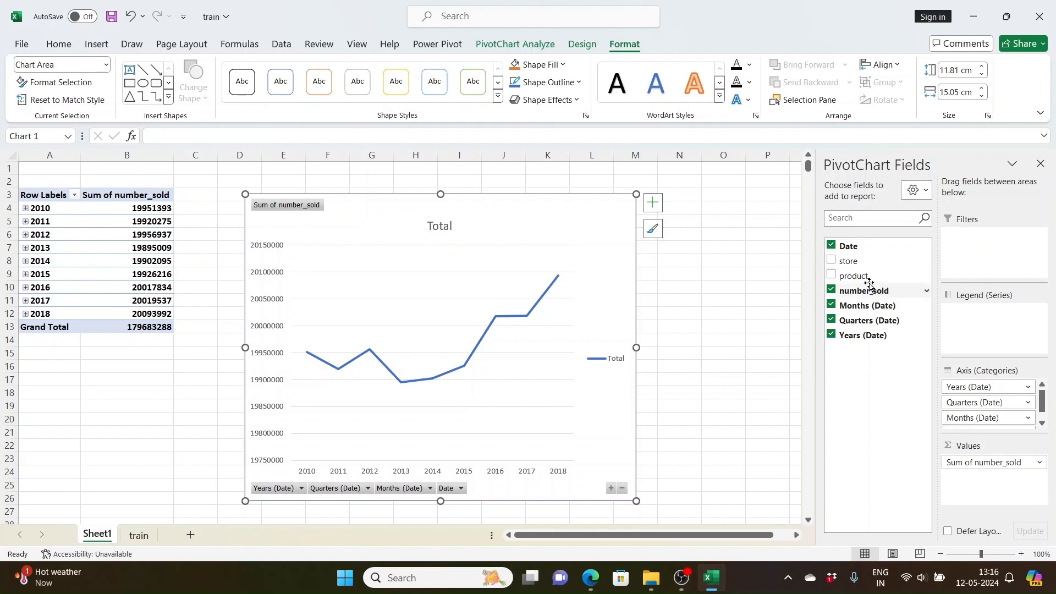
left_click_drag(867, 281, 1011, 330)
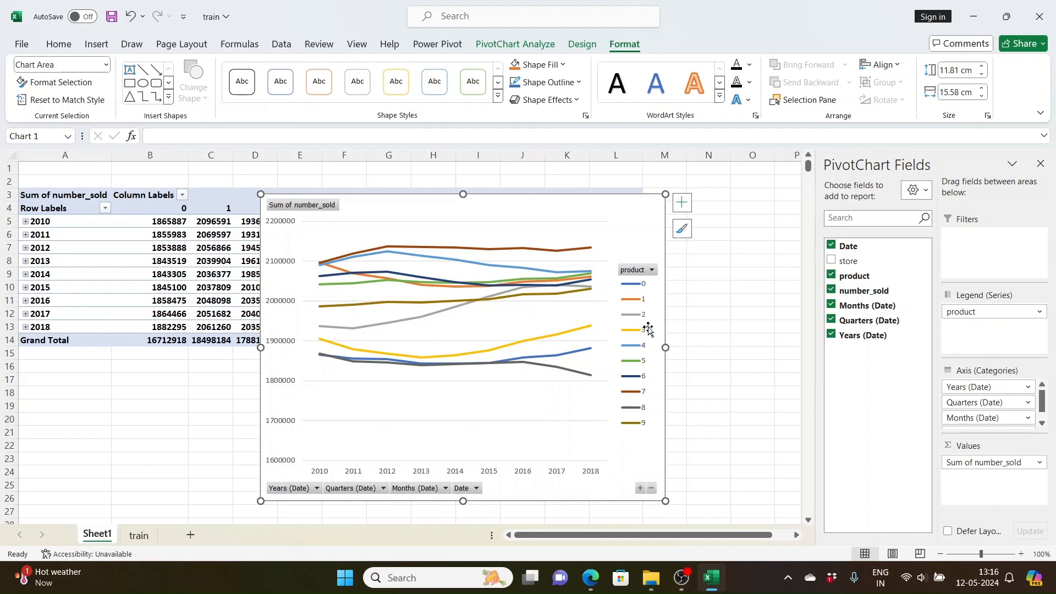
left_click(652, 270)
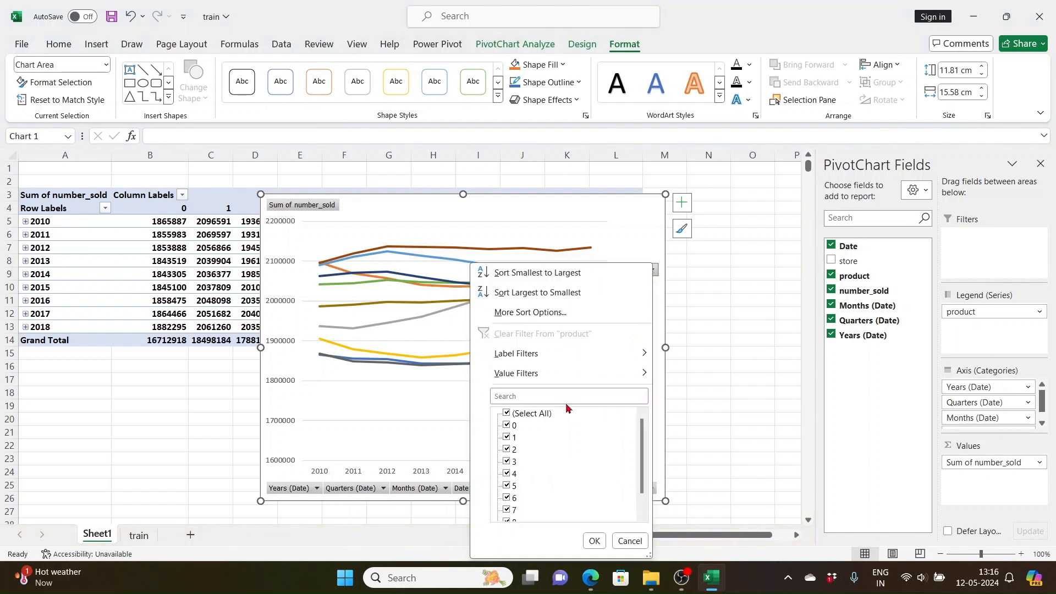
left_click(508, 415)
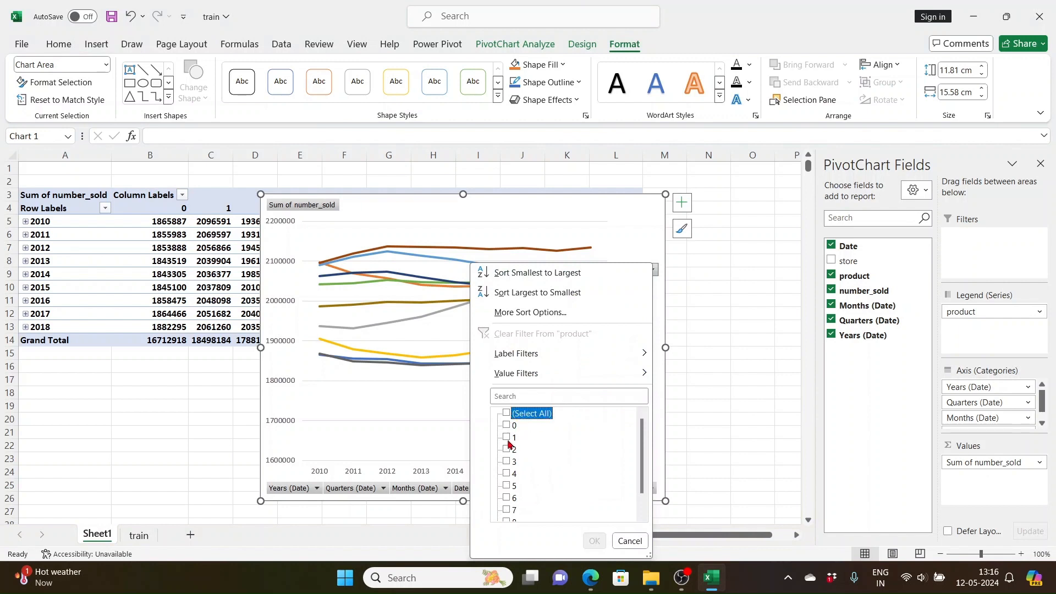
left_click(507, 438)
left_click(507, 462)
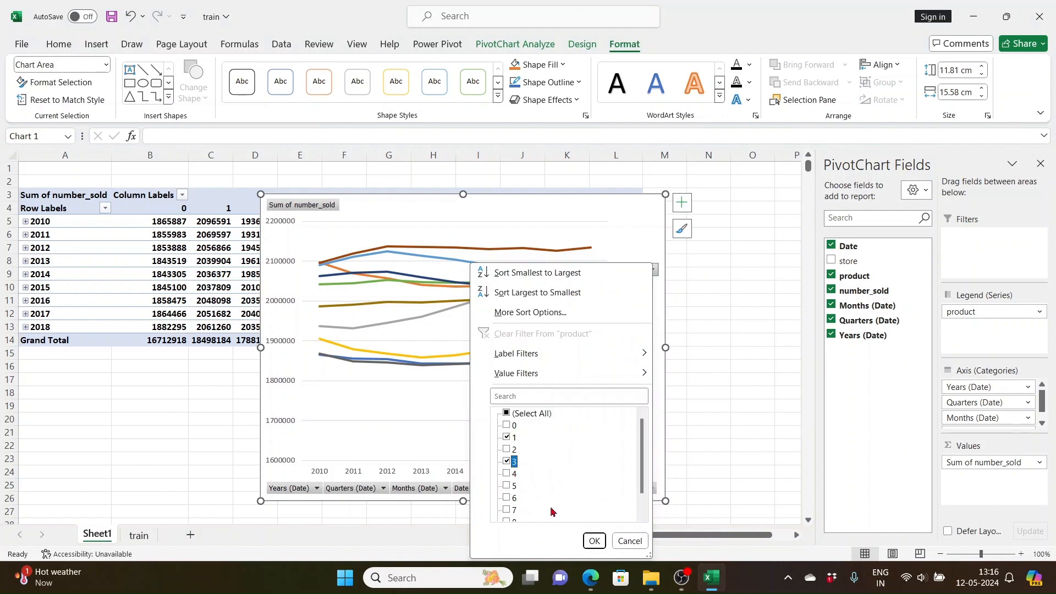
left_click(594, 542)
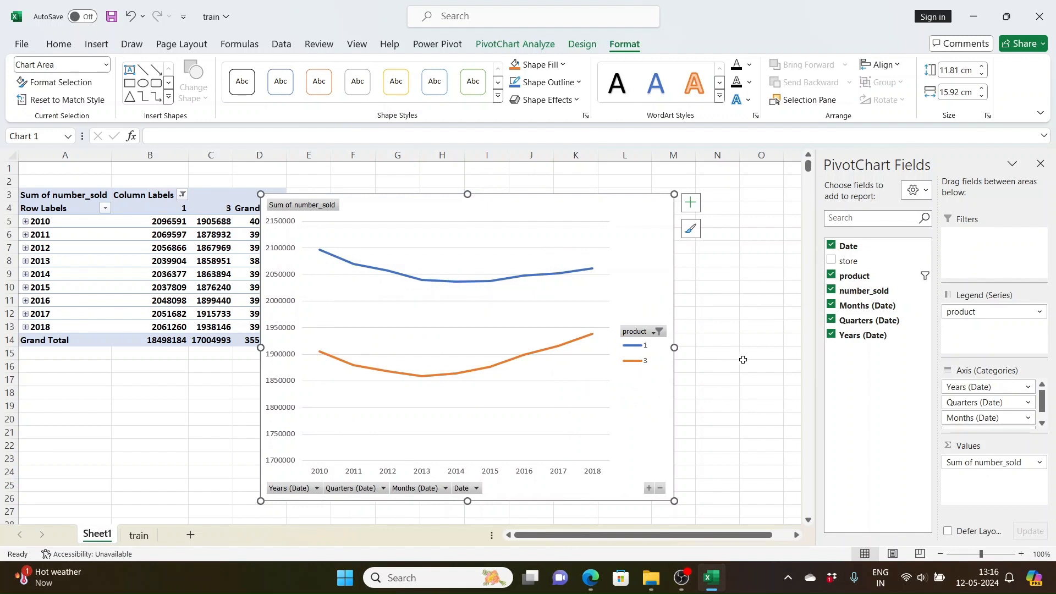
- Add the store field to the PivotChart's legend series and place it below product
left_click_drag(850, 261, 988, 309)
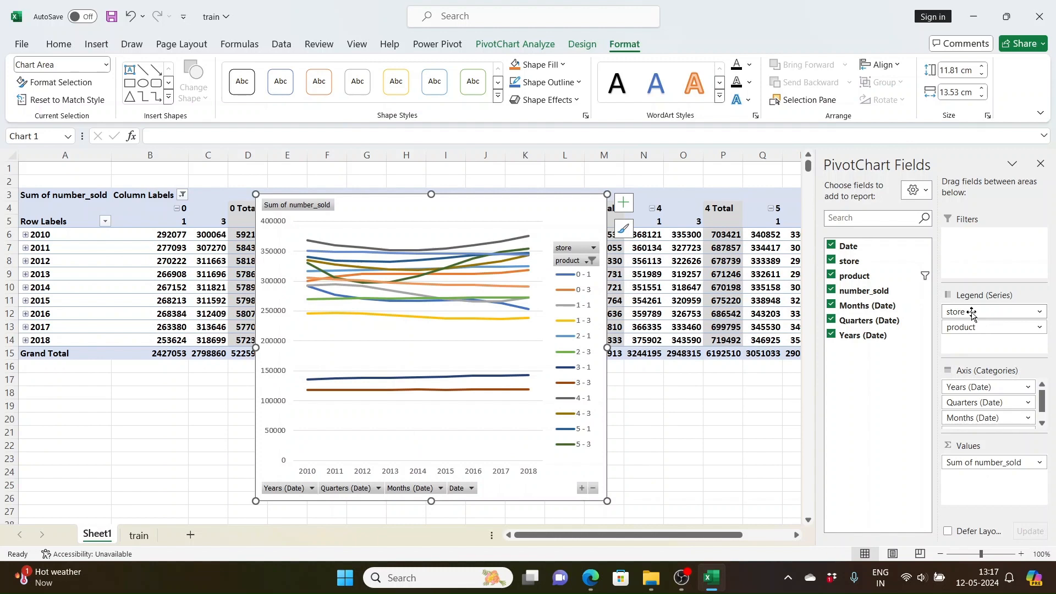
left_click(971, 312)
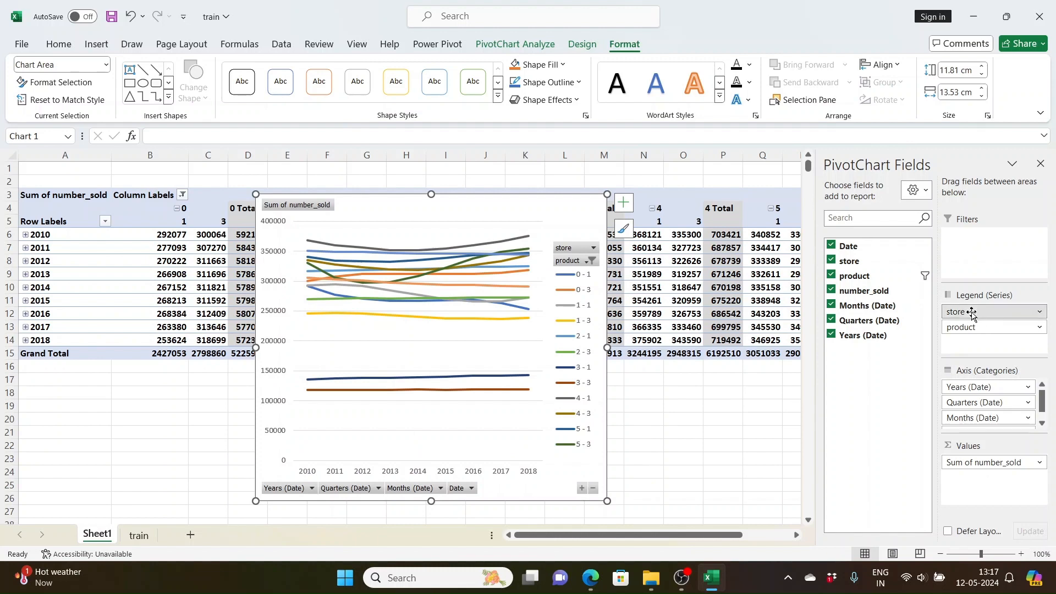
left_click(1035, 300)
left_click_drag(979, 311, 1004, 350)
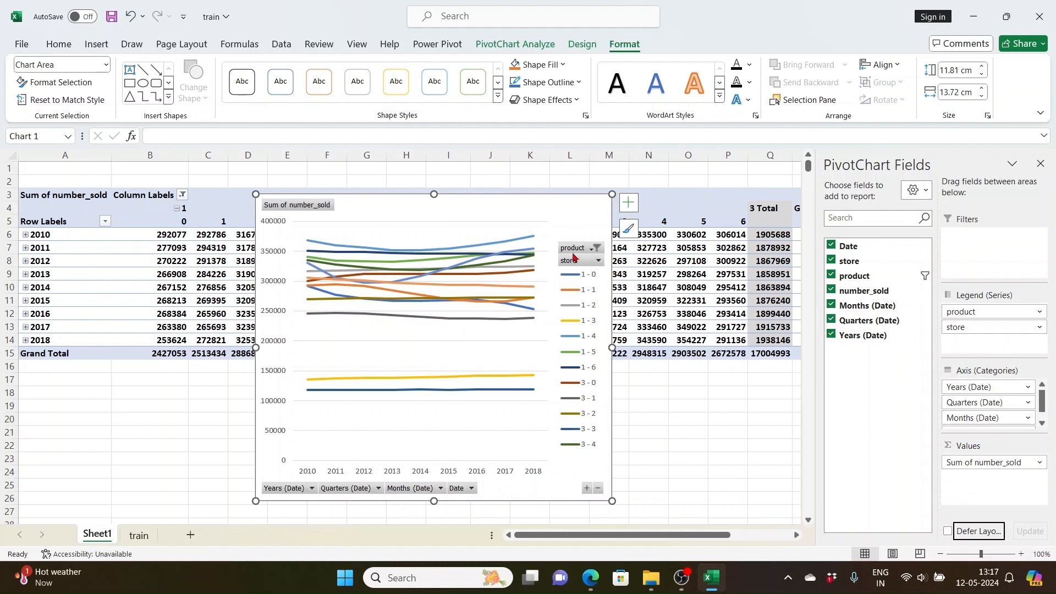
- Filter the PivotChart's store field to store 1 only
left_click(598, 261)
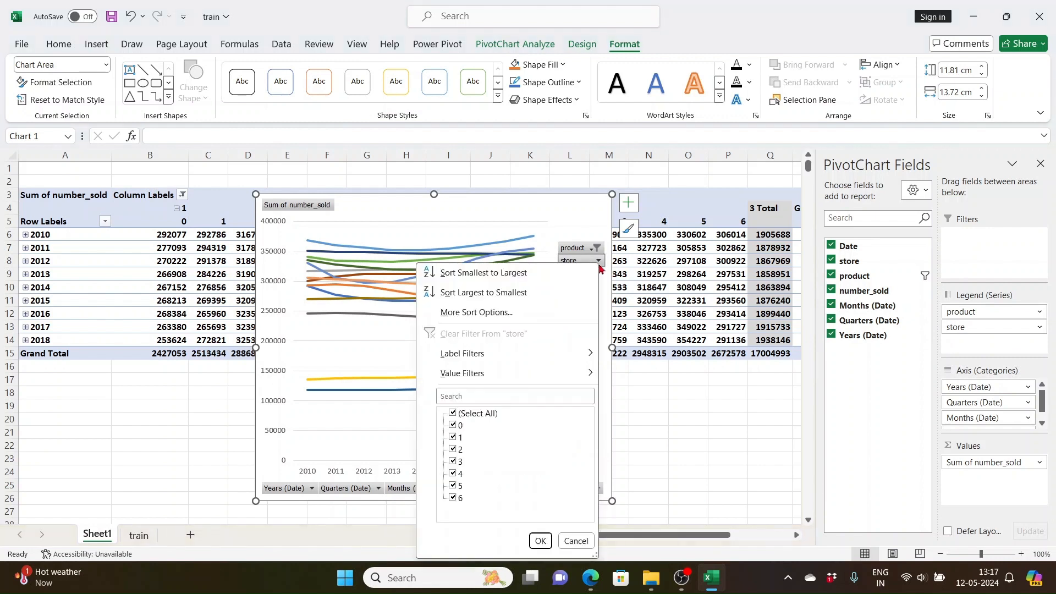
left_click(454, 413)
left_click(453, 437)
left_click(540, 541)
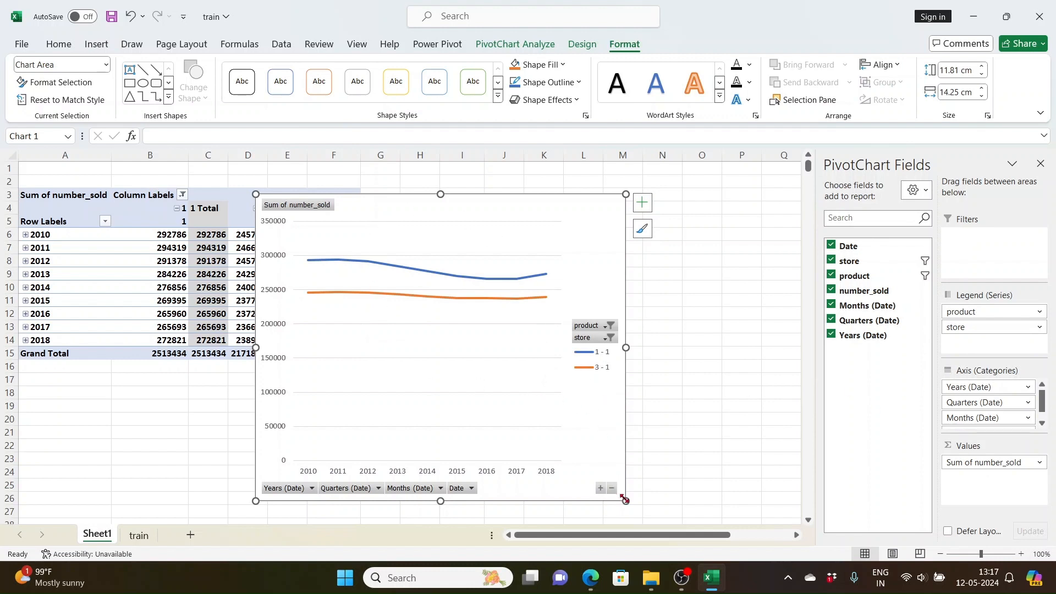
- Resize the PivotChart clear of the pivot table, to about 9.69 cm high by 13.25 cm wide
left_click_drag(626, 499, 623, 412)
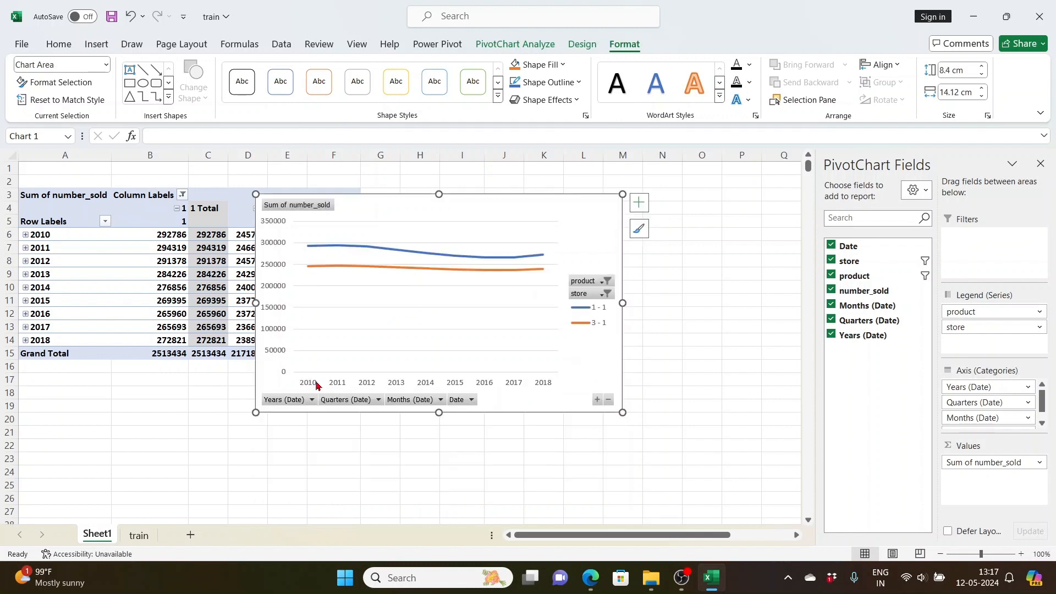
left_click_drag(257, 194, 379, 194)
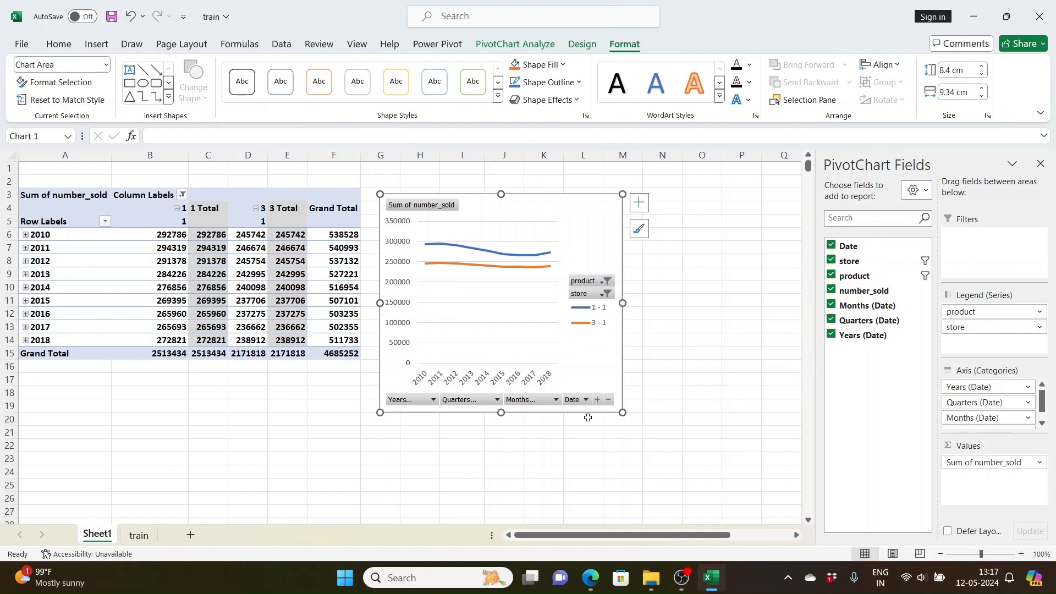
left_click_drag(619, 414, 725, 447)
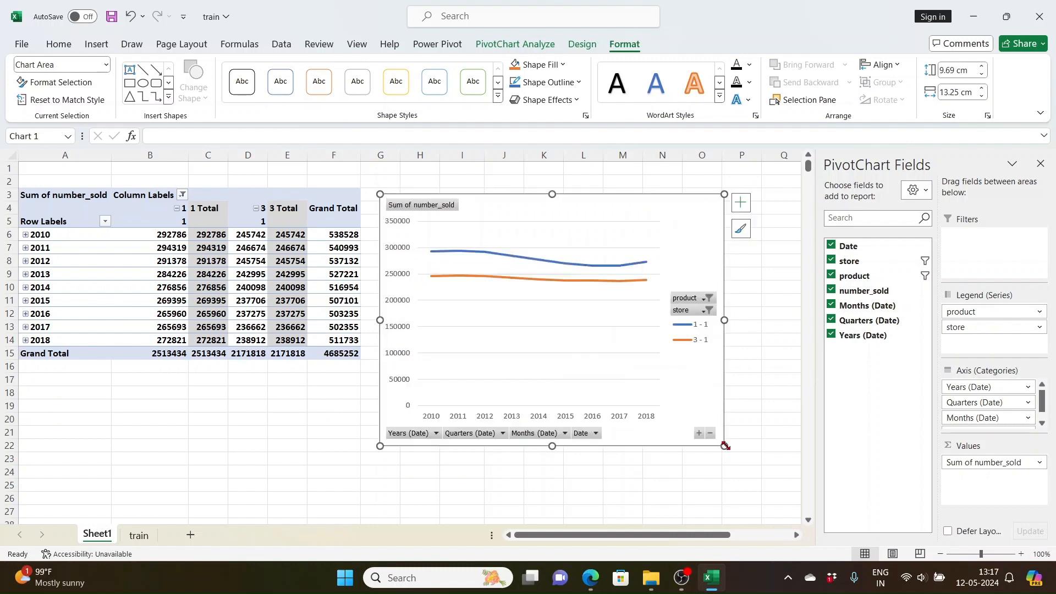
- Check the source data on the train sheet and refresh the pivot table on Sheet1
left_click(139, 536)
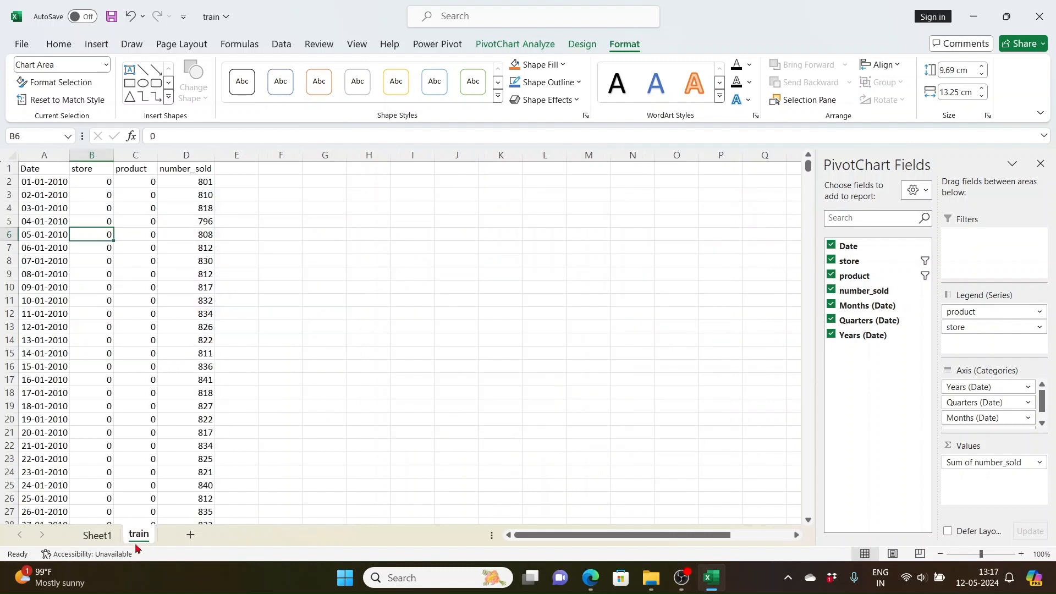
left_click(94, 536)
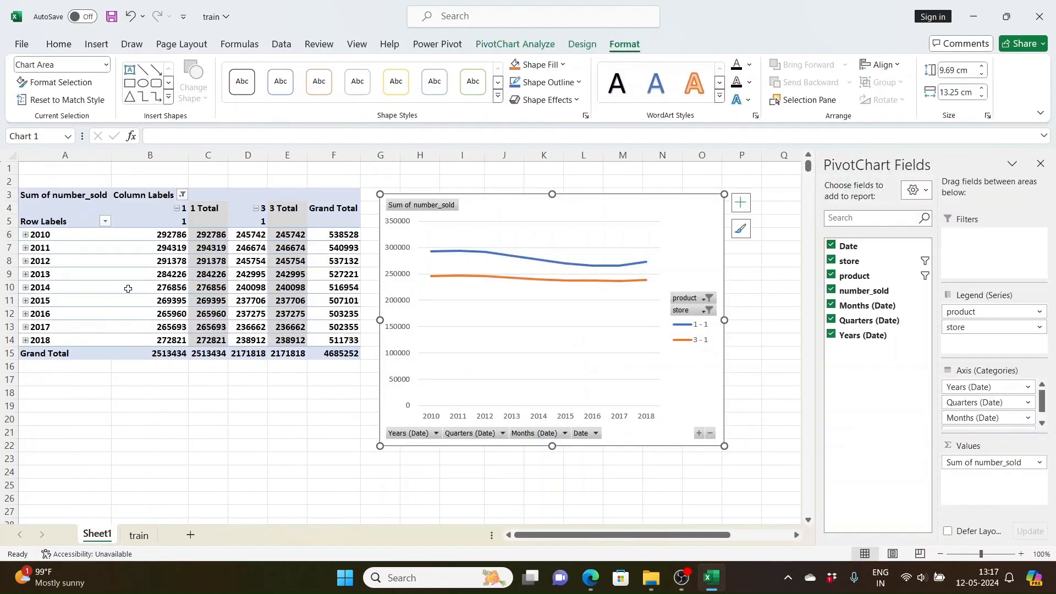
left_click(128, 274)
right_click(128, 274)
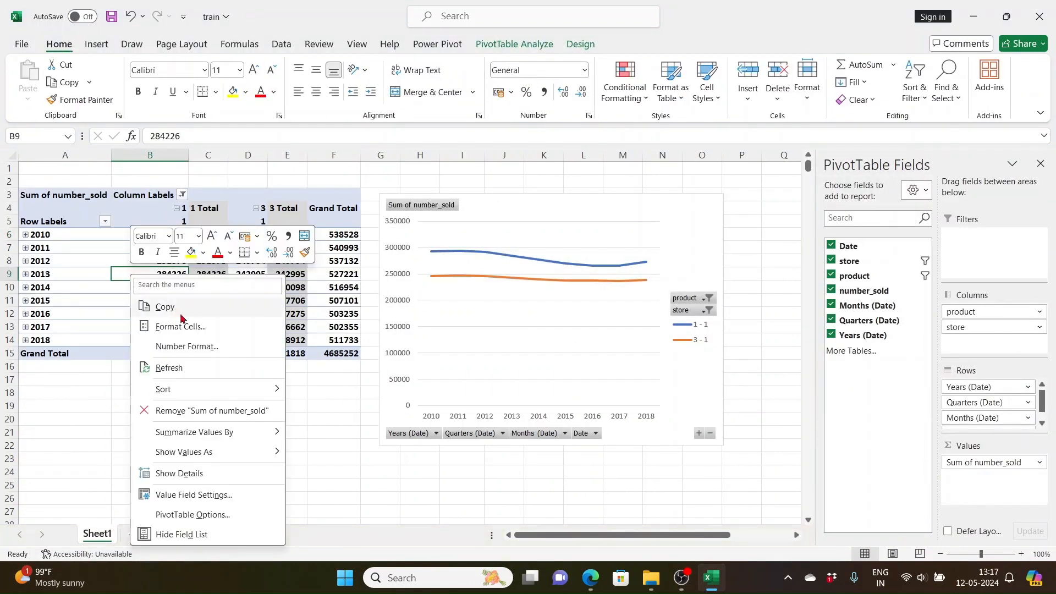
left_click(194, 374)
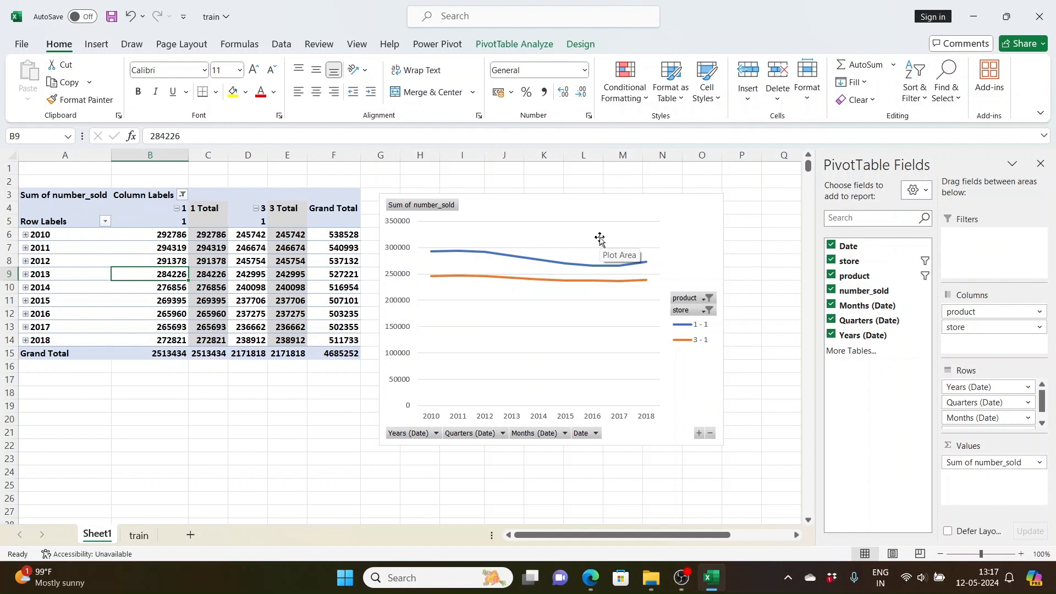
- Shrink the PivotChart beside the pivot table so it spans about columns G to O and rows 3 to 18
left_click(702, 184)
left_click(713, 199)
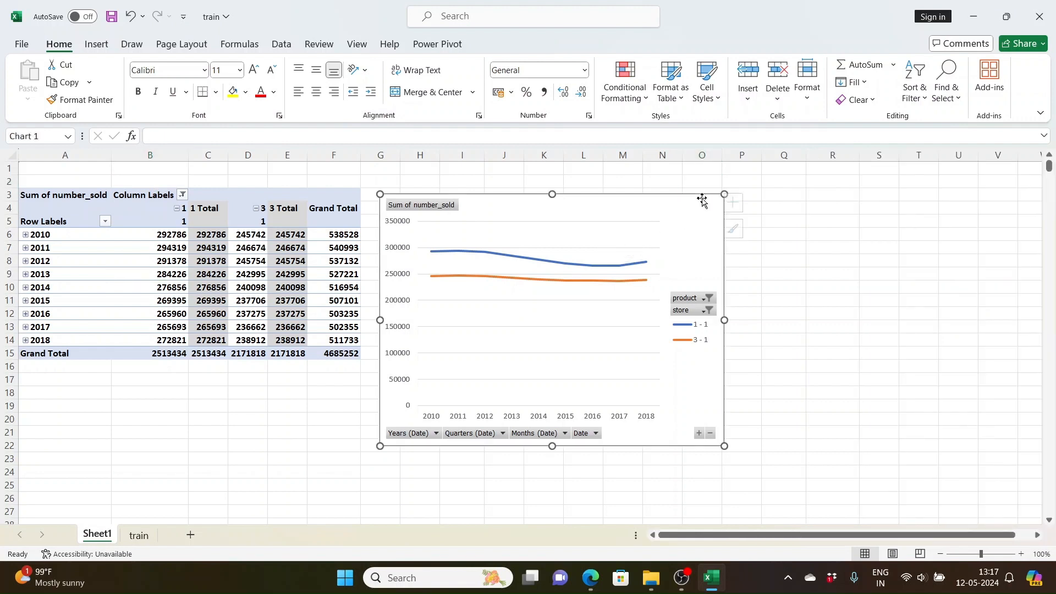
left_click_drag(725, 191, 664, 192)
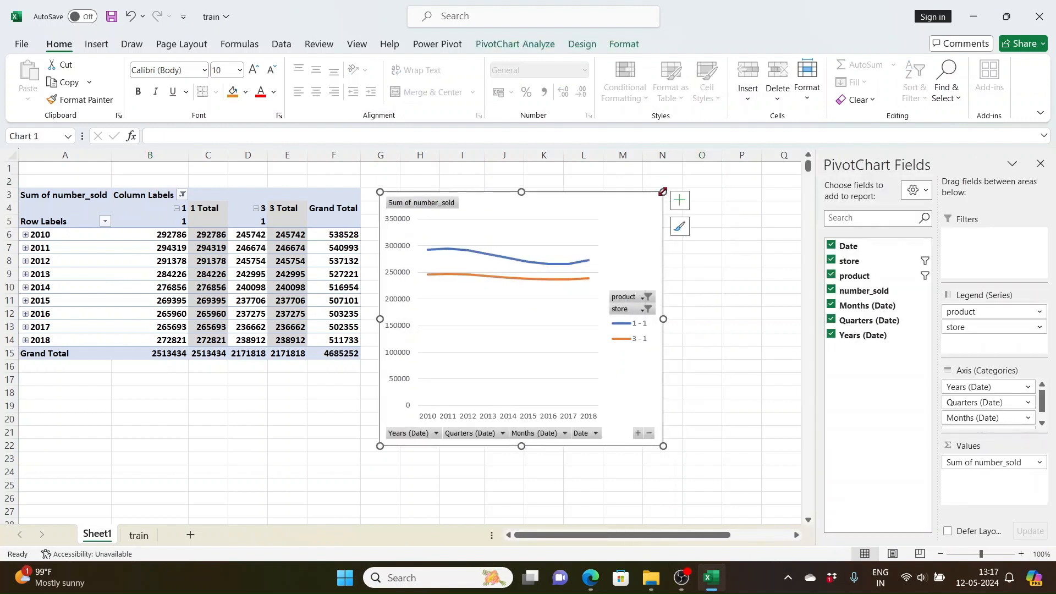
left_click_drag(662, 440, 696, 391)
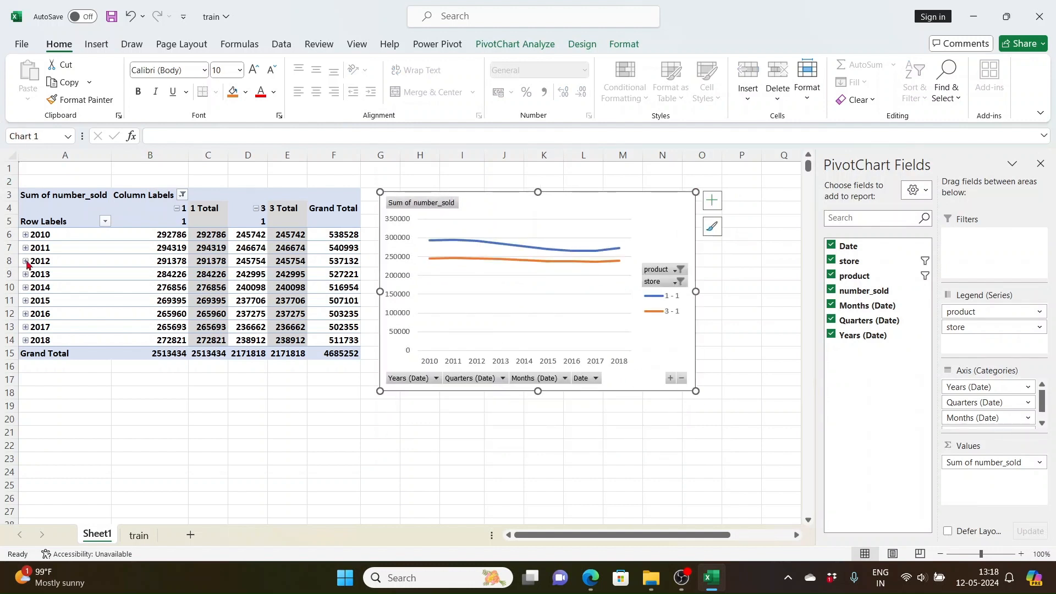